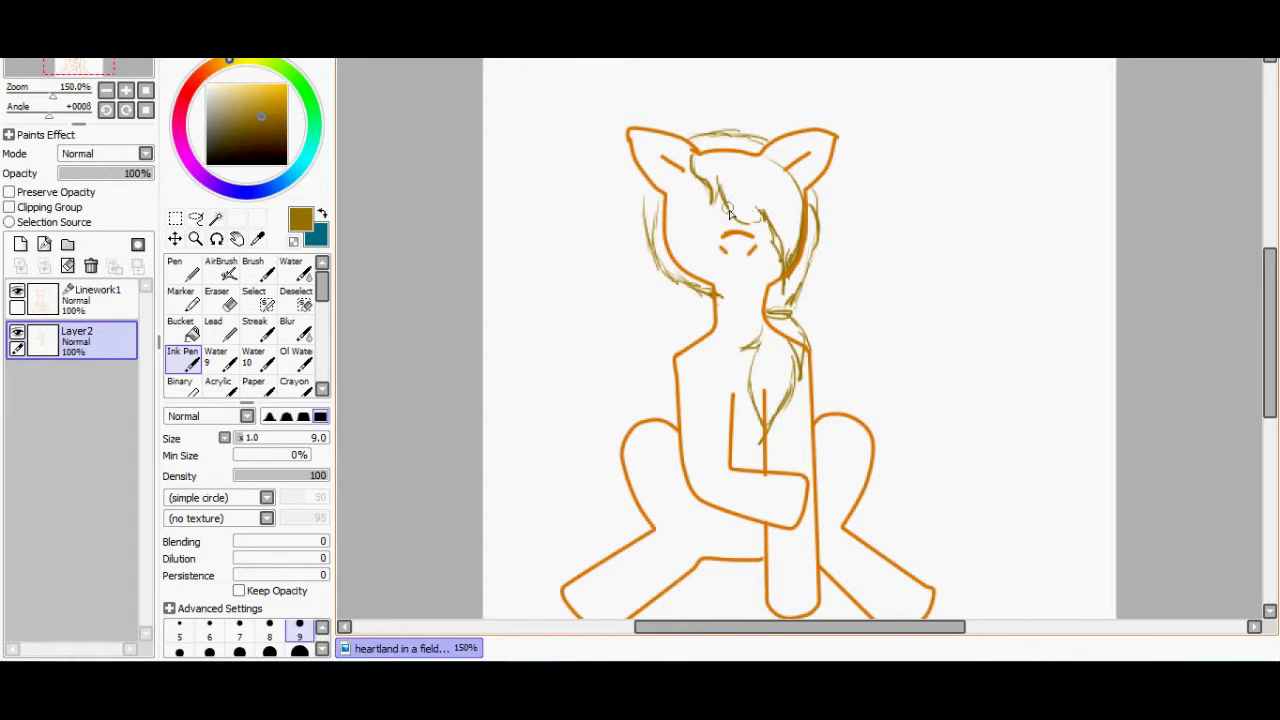
Define the side lock and ponytail over the rough hair sketch with bold olive-gold lines.
mouse_move(815, 199)
mouse_down()
mouse_move(787, 314)
mouse_move(808, 356)
mouse_up()
drag(794, 348, 800, 388)
mouse_move(767, 320)
mouse_down()
mouse_move(752, 397)
mouse_move(767, 442)
mouse_move(799, 380)
mouse_up()
click(110, 305)
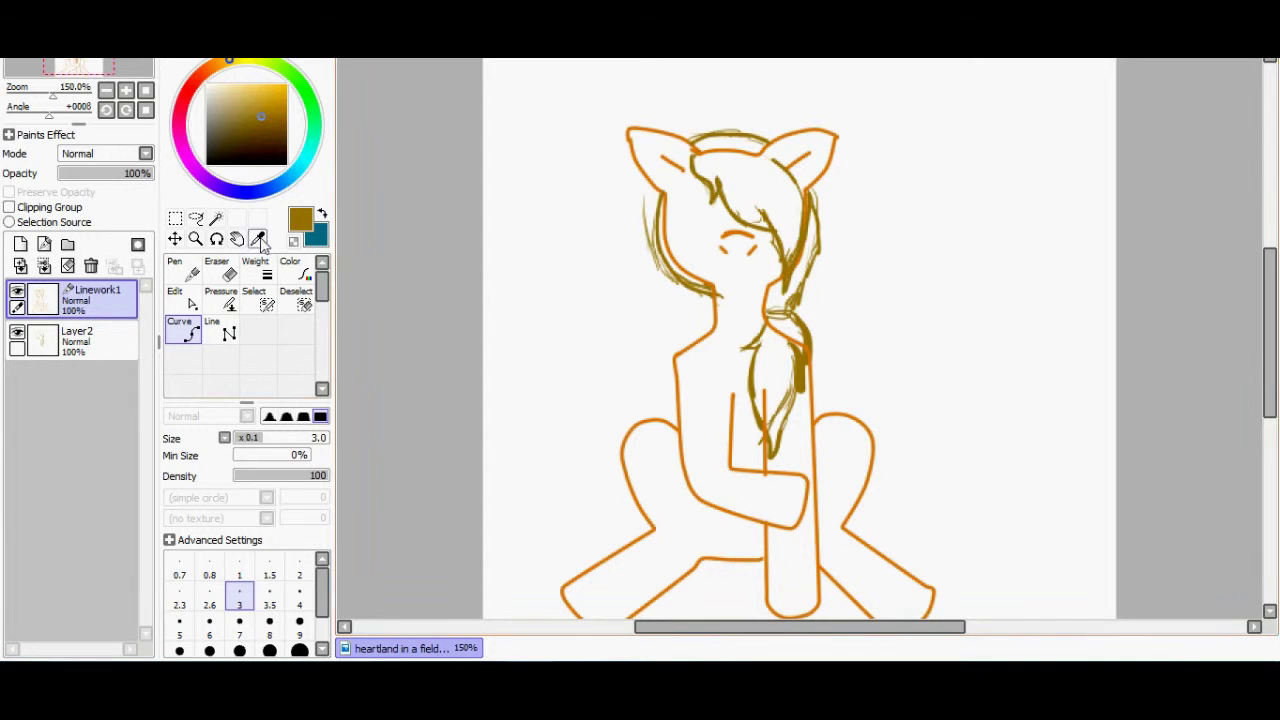
Sample the orange of the body outline and draw the two sides of a pointed horn on the forehead with the Curve tool.
click(297, 276)
click(258, 239)
click(678, 388)
click(184, 330)
click(731, 168)
key(ctrl+z)
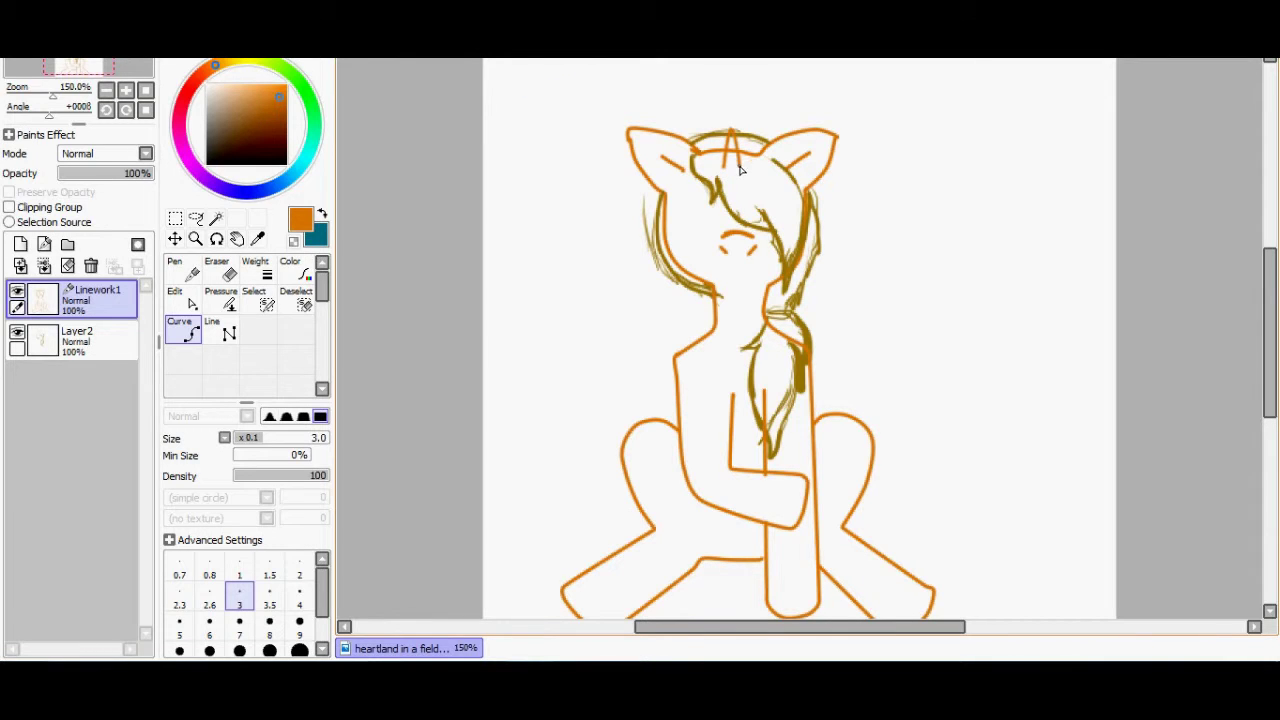
Complete the horn with a curved base and orange cross stripes, erasing the head outline that crosses it.
click(258, 239)
click(813, 218)
click(184, 330)
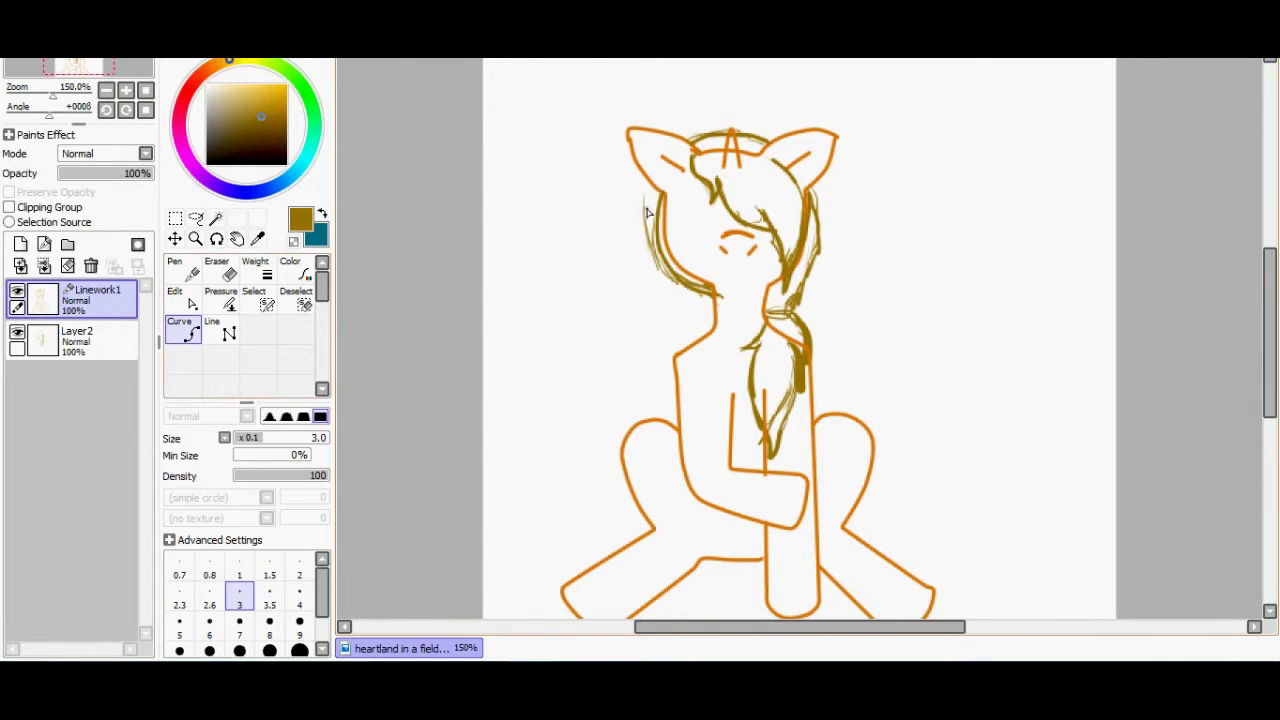
click(105, 342)
click(115, 301)
click(105, 342)
right_click(731, 235)
click(112, 300)
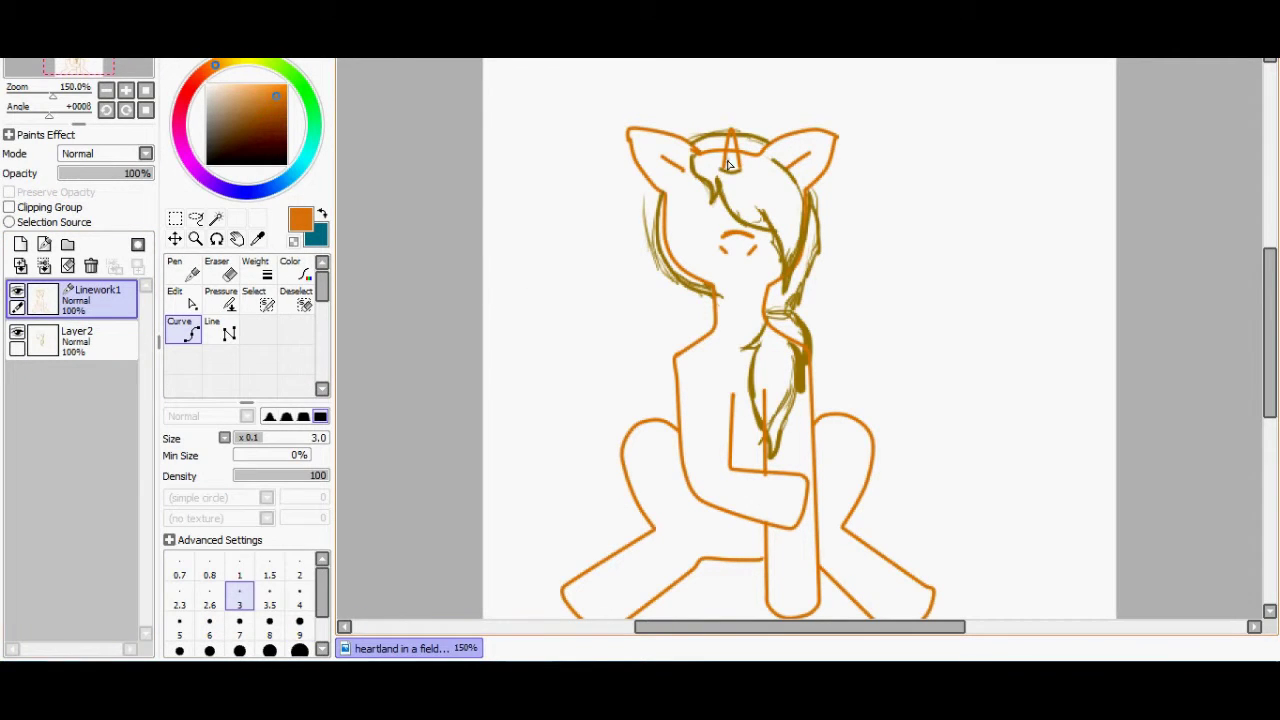
key(e)
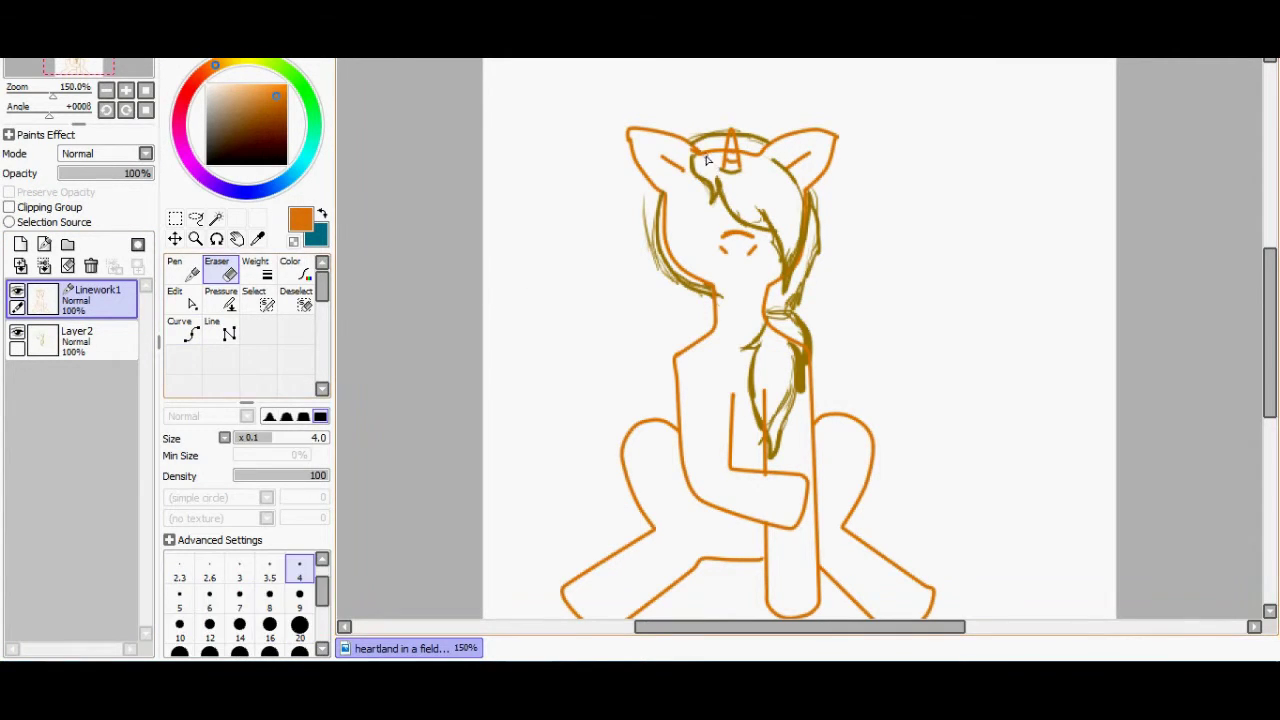
click(118, 335)
drag(812, 196, 788, 322)
drag(808, 268, 792, 326)
key(ctrl+z)
key(ctrl+z)
key(ctrl+z)
click(100, 300)
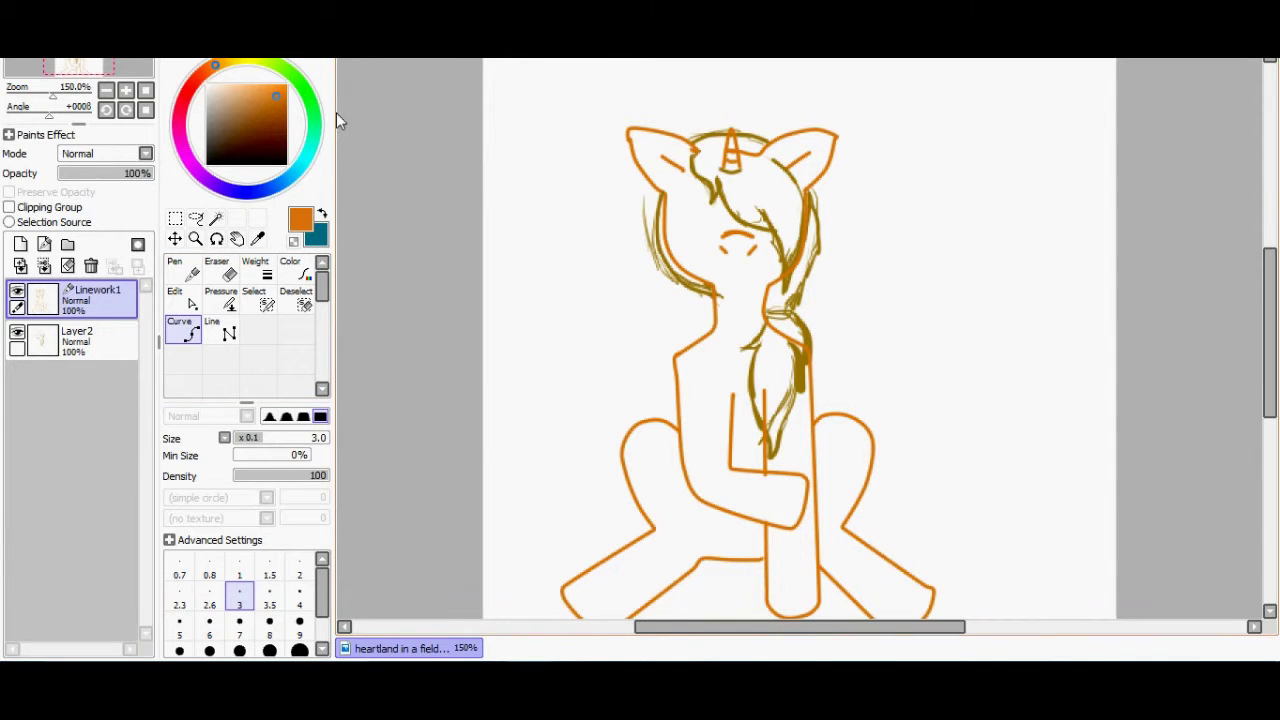
Sample the hair's olive-gold colour and trace the remaining side lock and ponytail outlines on the Linework1 layer.
click(100, 340)
right_click(791, 261)
right_click(787, 263)
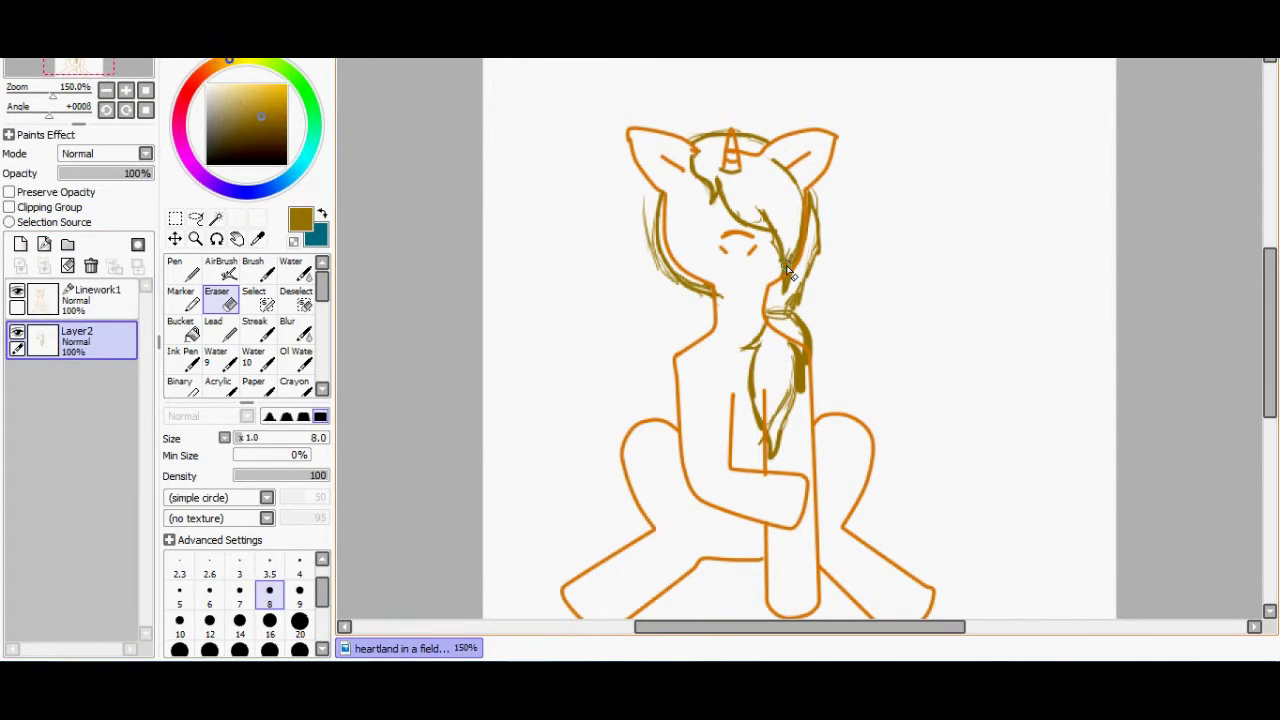
click(100, 303)
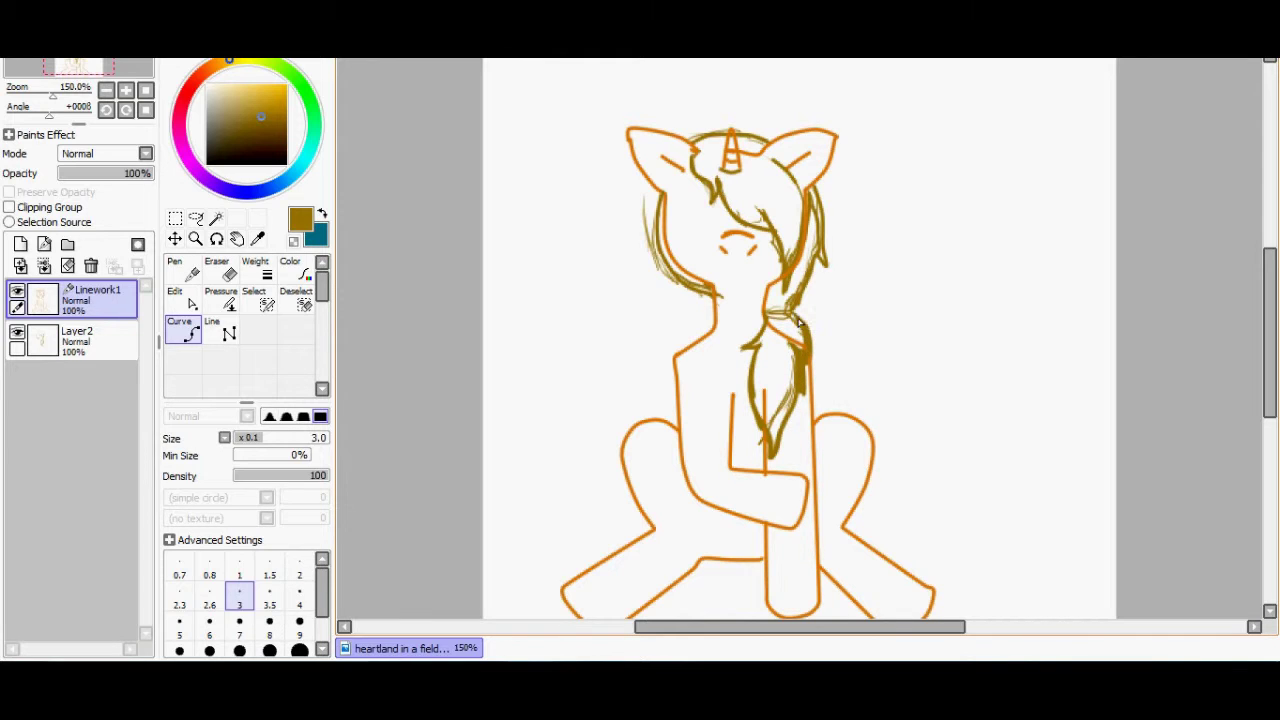
Draw a bright green hair tie across the top of the ponytail at size 6.
click(296, 77)
click(287, 99)
click(209, 628)
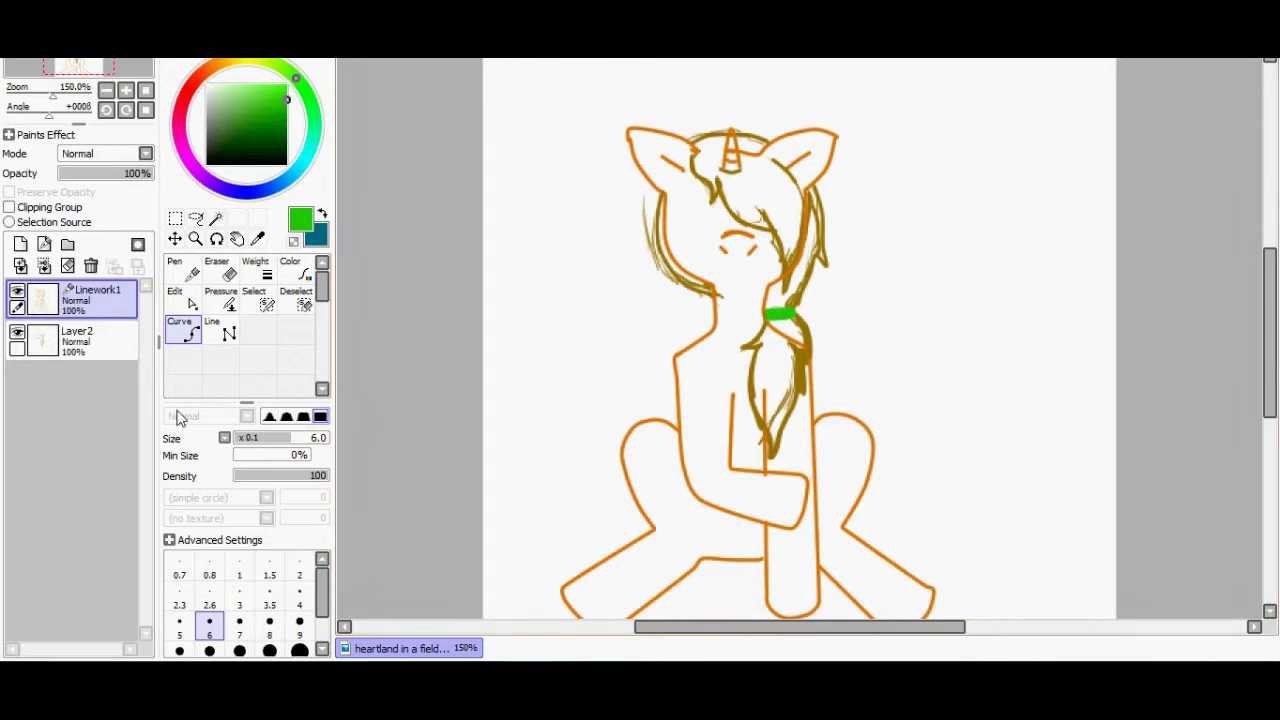
Erase the rough hair sketch on Layer2 with a size 20 eraser, leaving only the clean linework.
click(95, 341)
click(221, 299)
click(300, 624)
drag(642, 200, 698, 302)
drag(742, 372, 762, 432)
drag(788, 345, 784, 400)
mouse_move(771, 240)
mouse_down()
mouse_move(777, 290)
mouse_move(805, 175)
mouse_up()
click(97, 299)
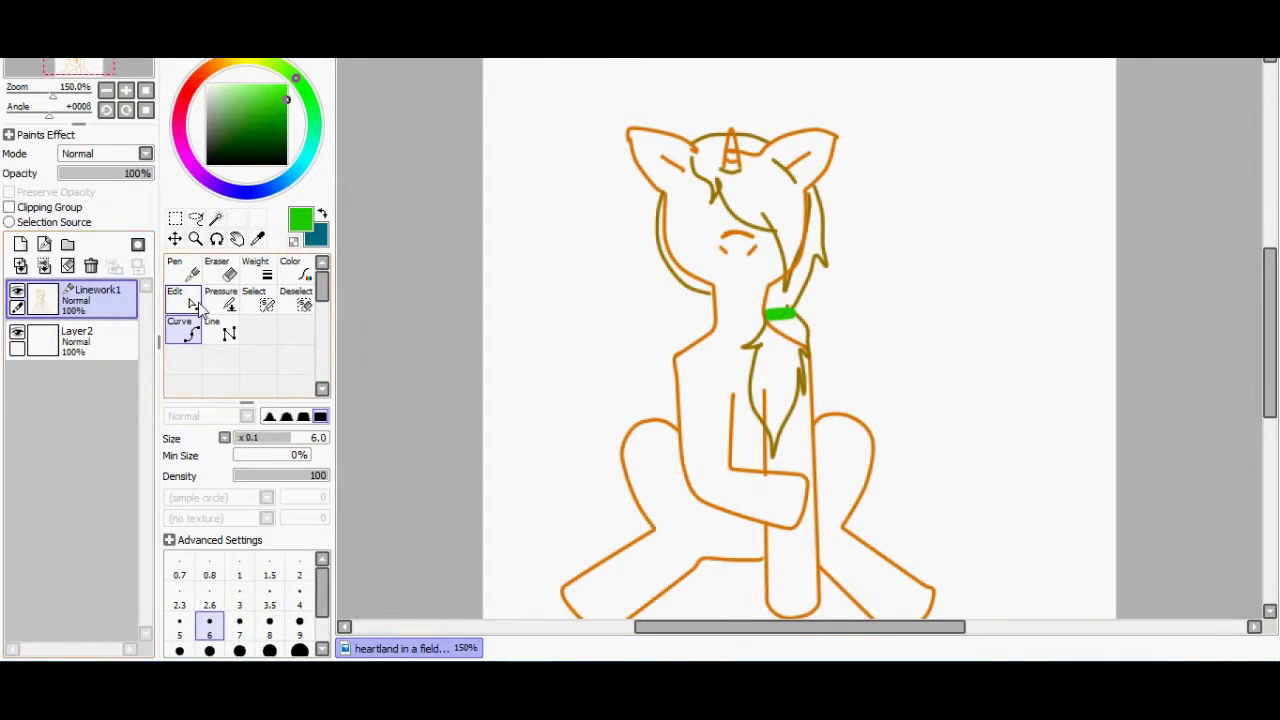
Erase the stray line ends around the hair tie and the tip of the side lock on the linework.
click(217, 270)
scroll(804, 218, up, 2)
drag(1269, 335, 1268, 310)
drag(789, 320, 768, 312)
drag(813, 268, 802, 264)
Erase the hair stroke overlapping the hair tie's outer end and redraw that end in the sampled green.
click(183, 331)
click(182, 270)
click(257, 239)
click(635, 157)
key(n)
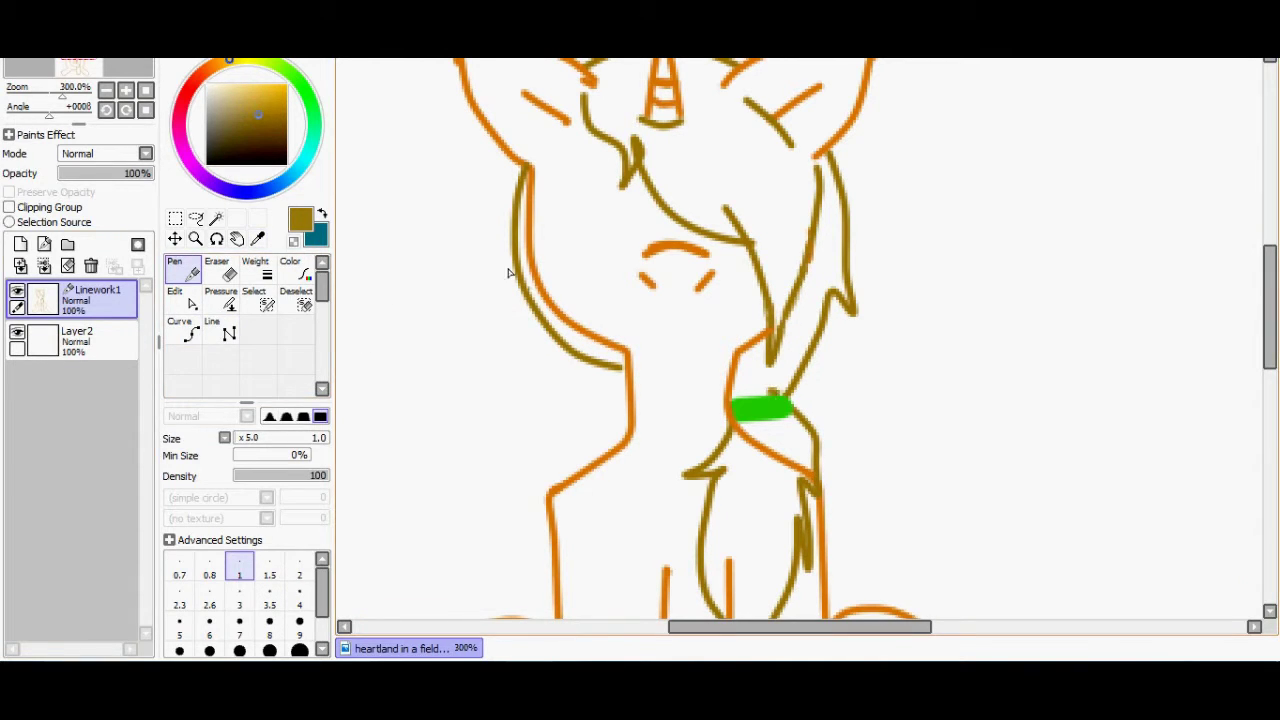
key(e)
drag(778, 403, 788, 405)
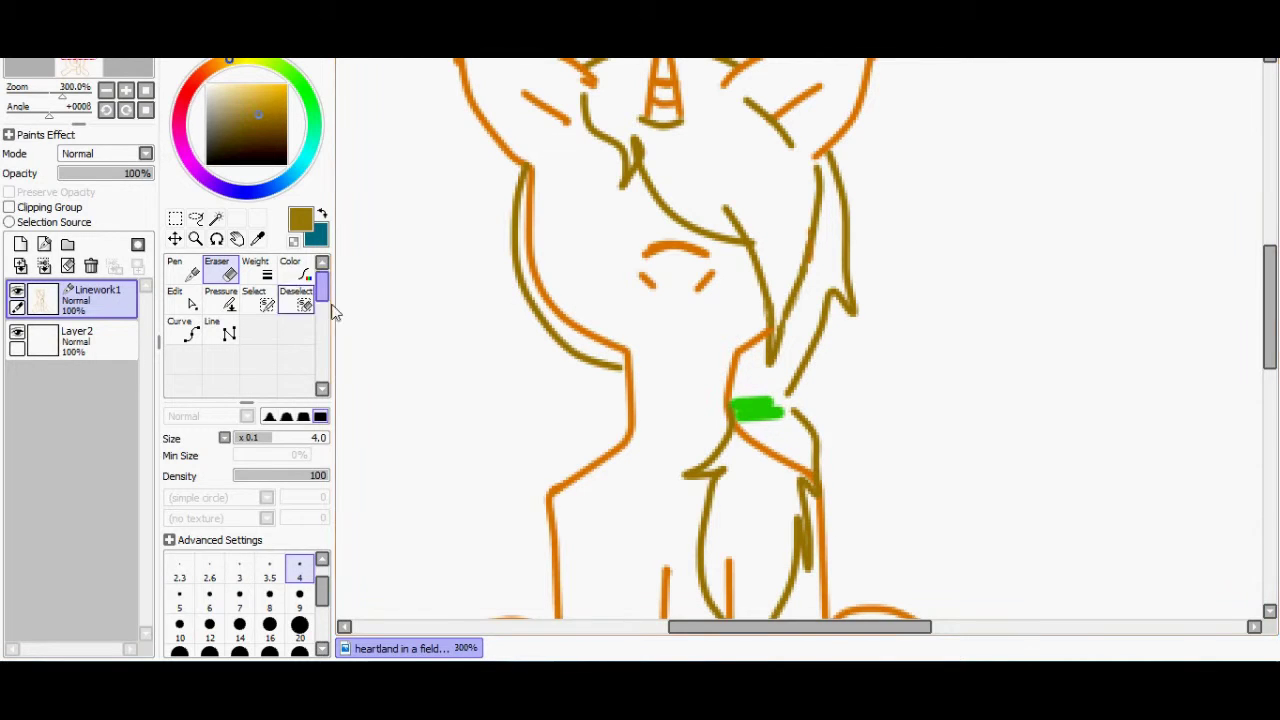
click(257, 238)
click(757, 409)
click(184, 329)
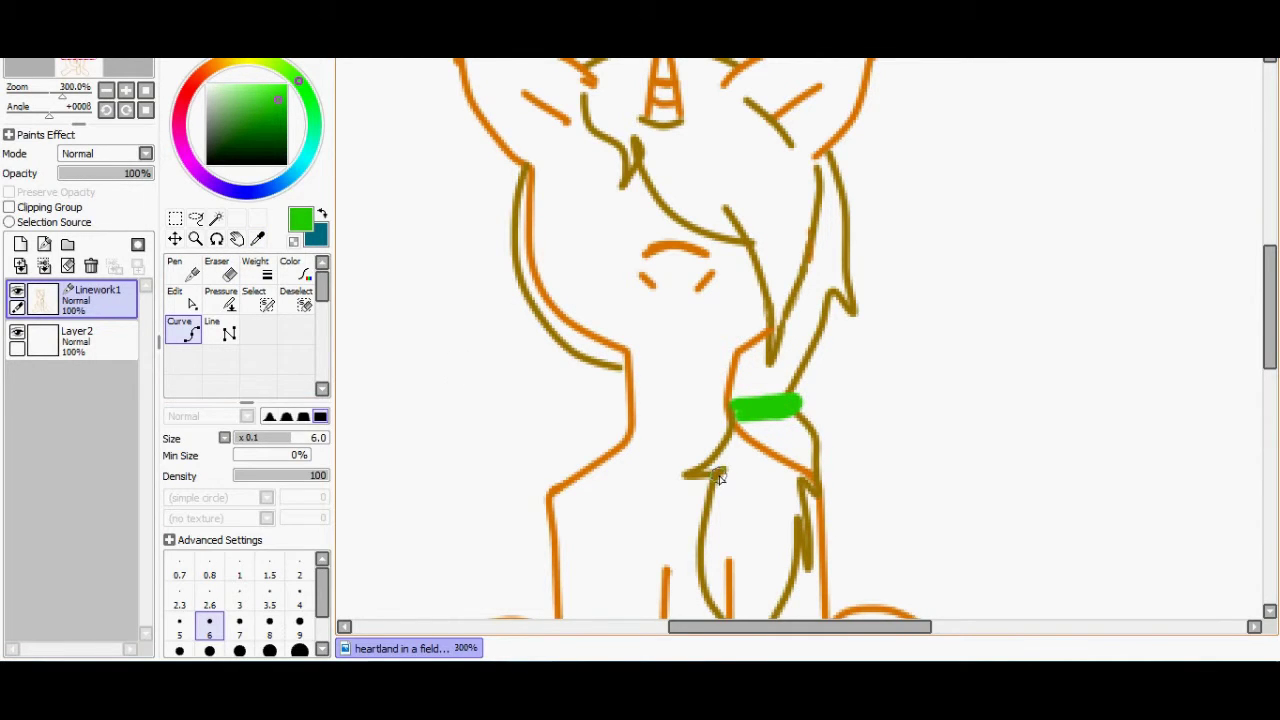
Erase the orange body lines that run through the ponytail on the Linework1 layer.
click(100, 340)
click(118, 302)
click(223, 270)
drag(744, 434, 812, 478)
drag(1272, 327, 1272, 377)
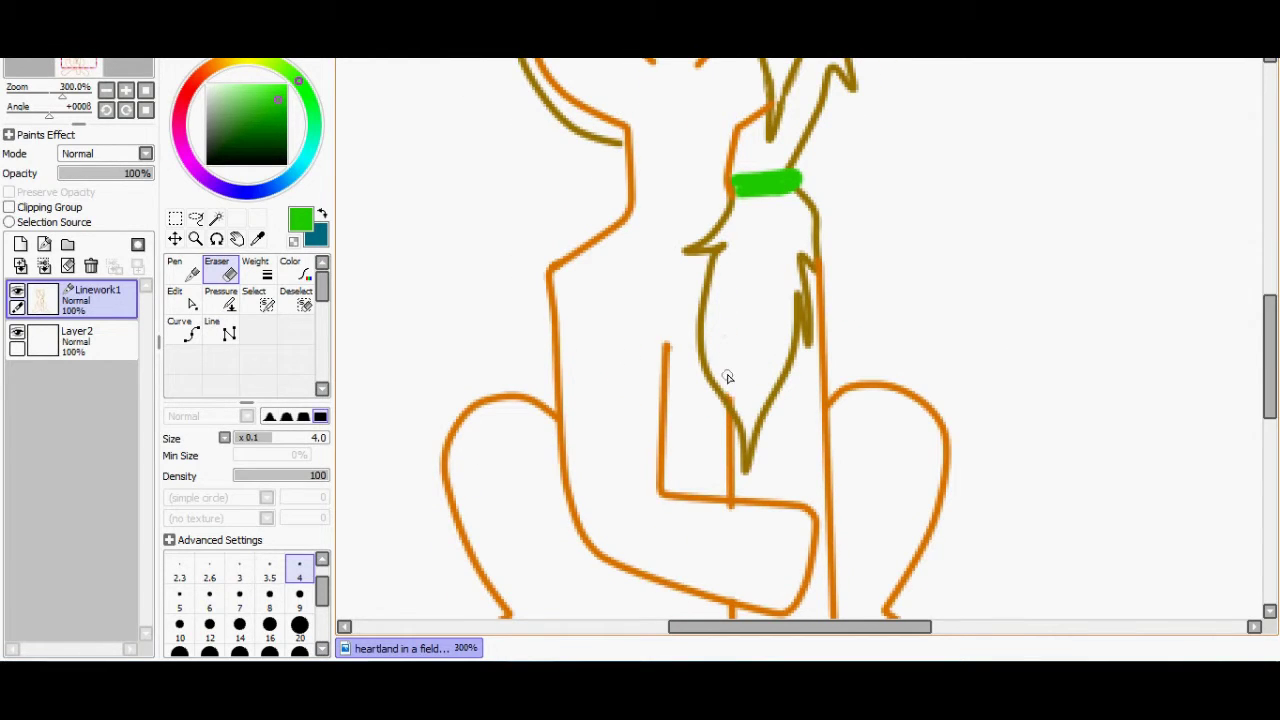
Redraw the gaps in the ponytail outline with the Curve tool at size 3 in the sampled hair colour.
click(190, 328)
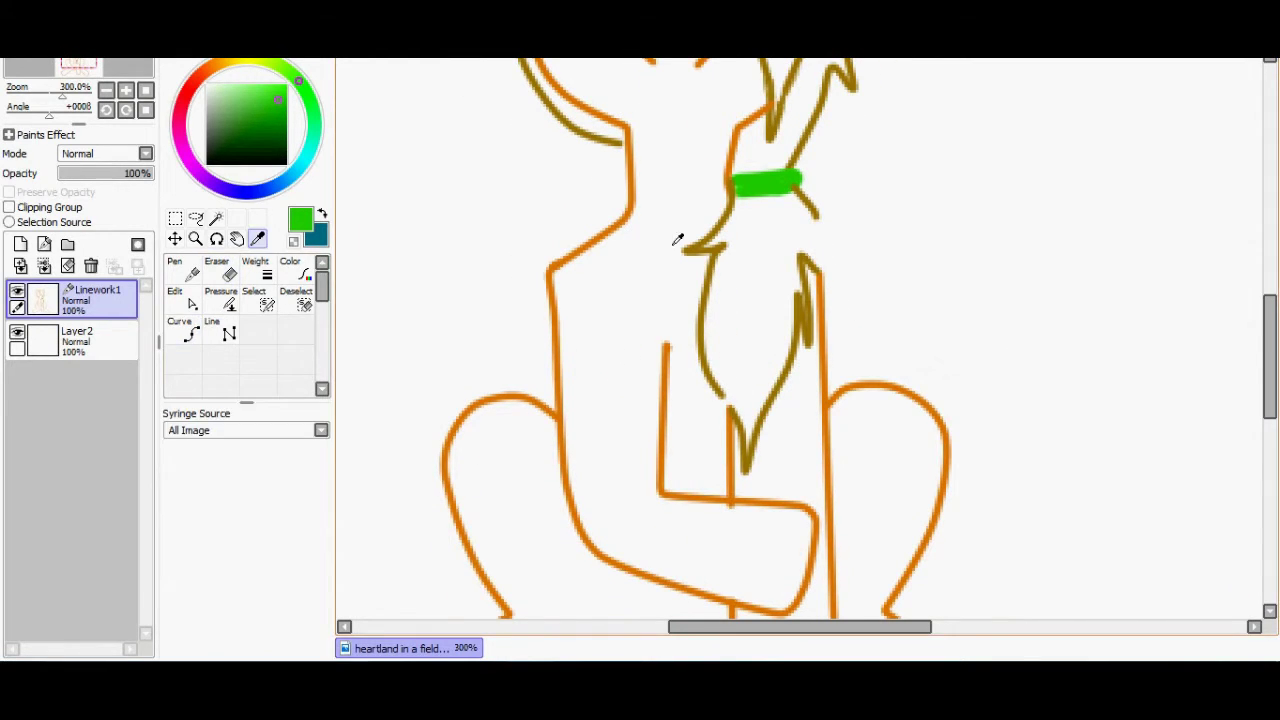
alt+click(685, 243)
click(720, 396)
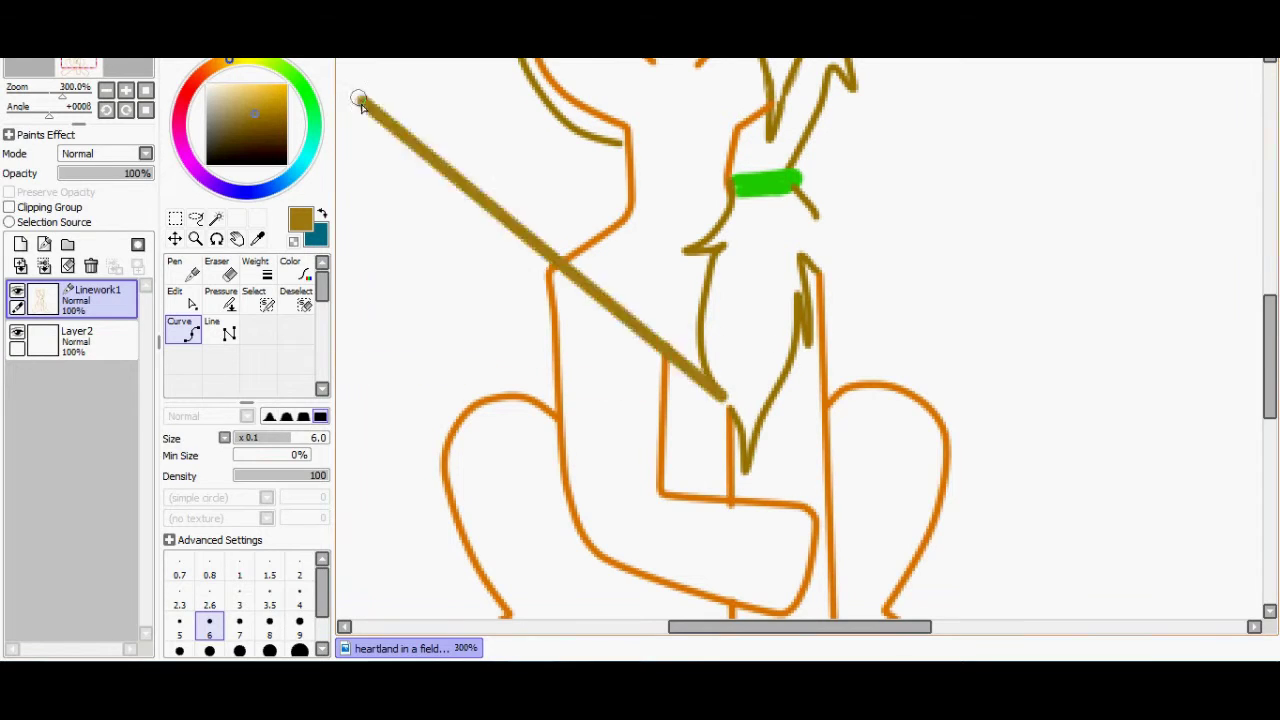
click(300, 594)
key(bracketleft)
key(bracketleft)
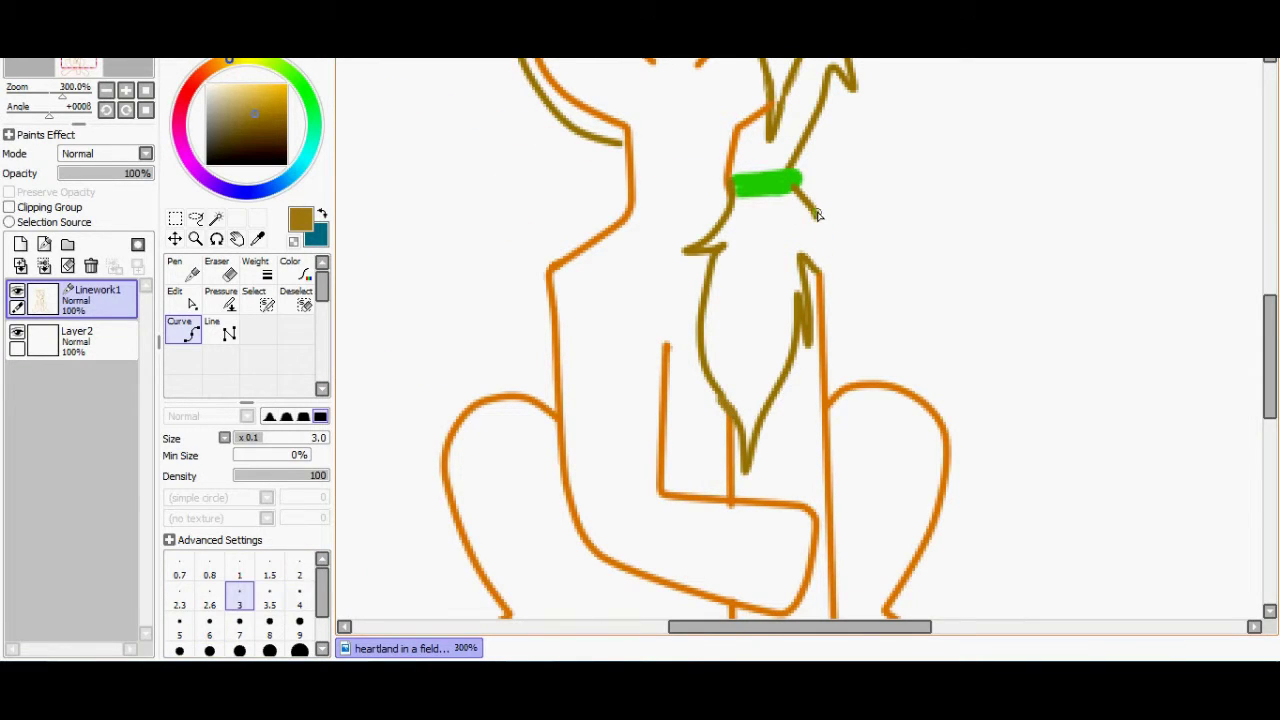
scroll(440, 172, down, 2)
click(84, 341)
mouse_move(286, 90)
mouse_down()
mouse_move(254, 66)
mouse_move(312, 98)
mouse_up()
drag(232, 64, 235, 62)
click(286, 93)
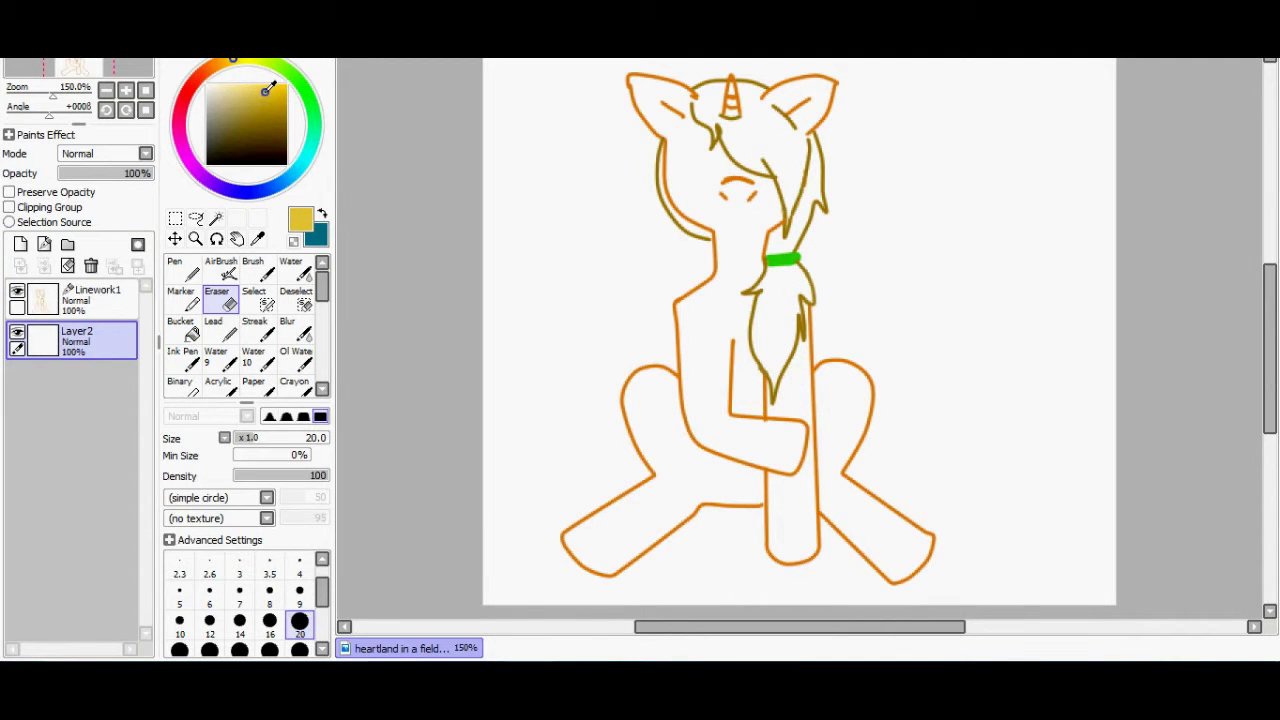
click(181, 357)
mouse_move(514, 224)
mouse_down()
mouse_move(275, 92)
mouse_move(552, 258)
mouse_up()
click(251, 83)
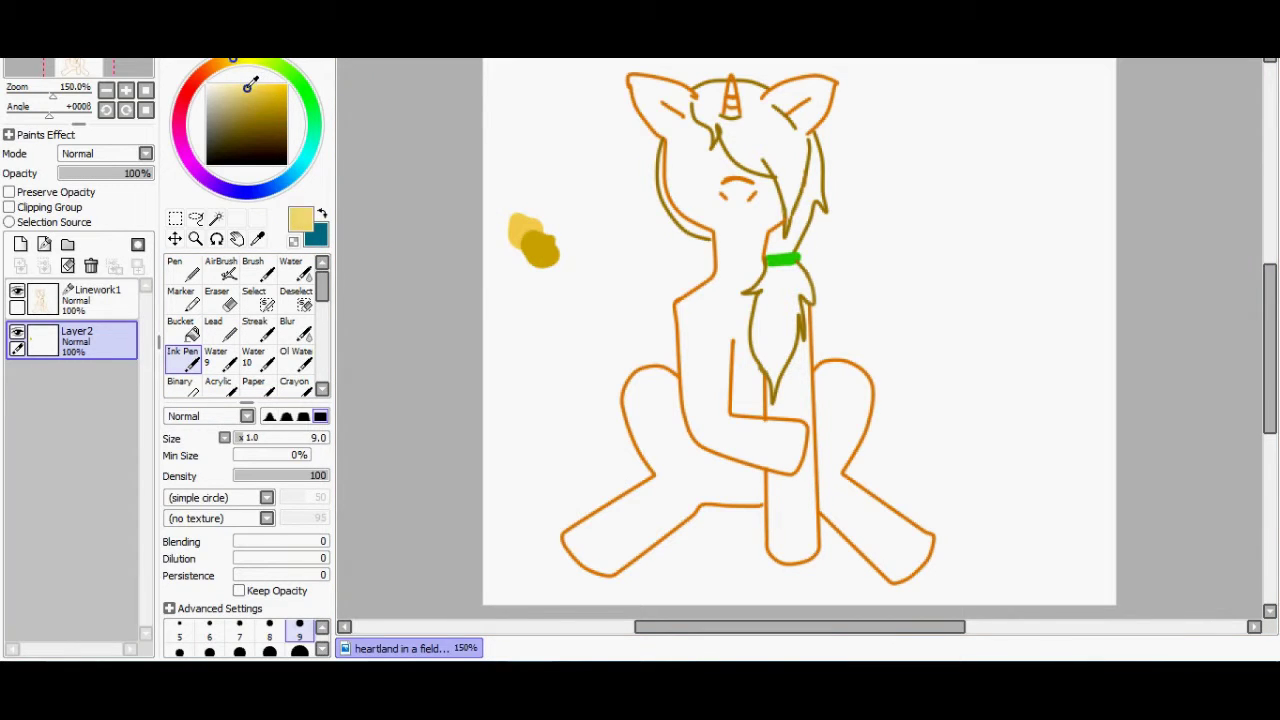
drag(251, 85, 246, 92)
drag(510, 240, 519, 258)
mouse_move(525, 214)
mouse_down()
mouse_move(514, 272)
mouse_move(528, 215)
mouse_up()
click(220, 299)
Paint bright yellow, darker gold and pale yellow swatches beside the figure on Layer2 with the Ink Pen.
click(287, 84)
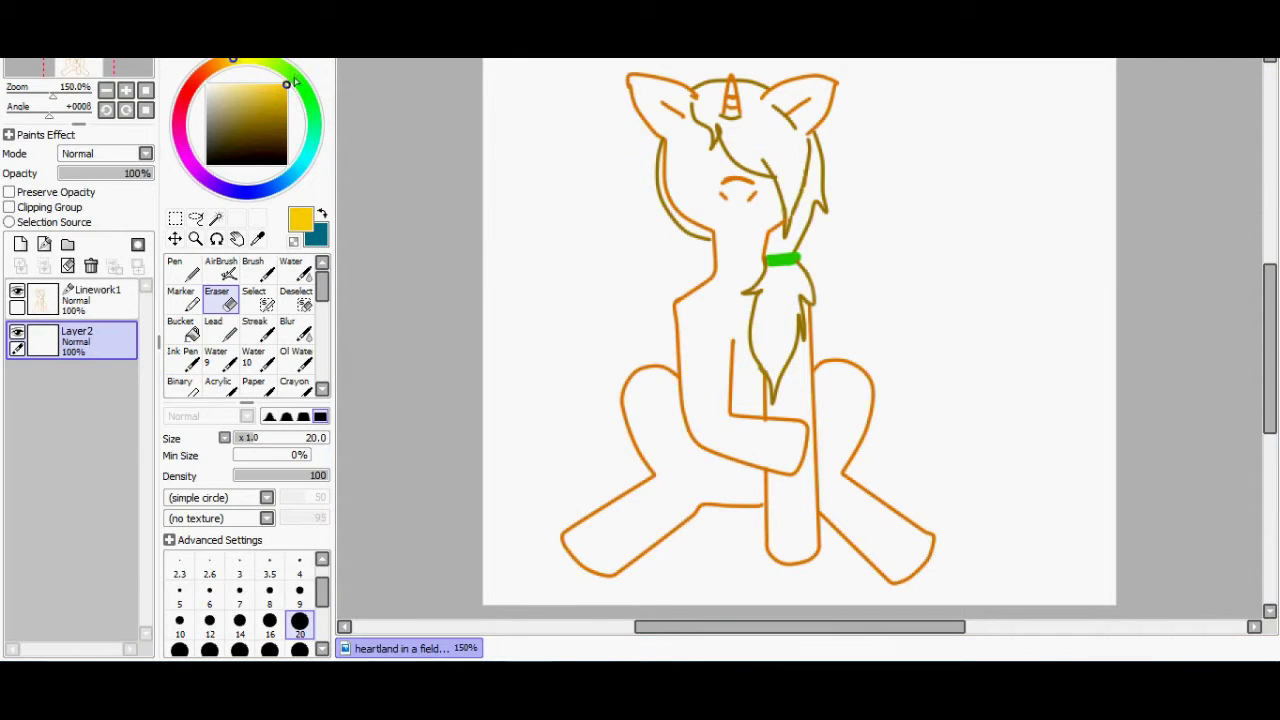
click(192, 364)
click(529, 216)
click(546, 244)
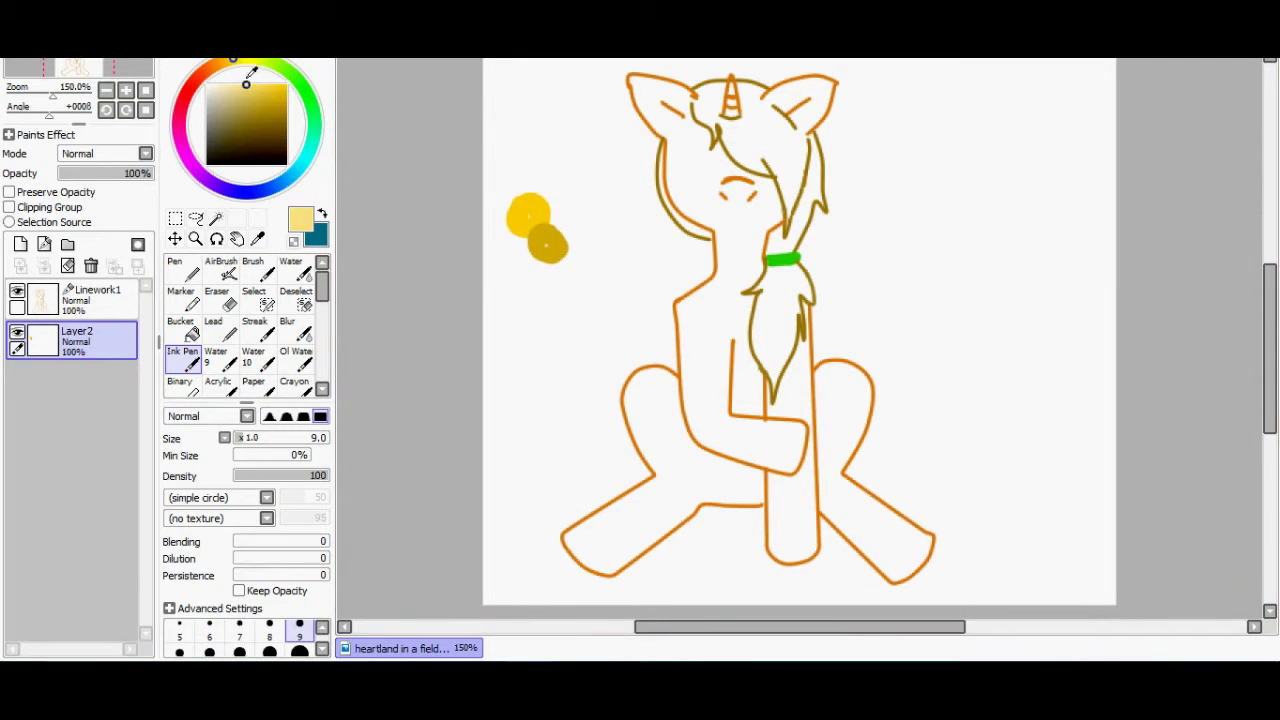
drag(524, 242, 518, 248)
Sample the bright yellow swatch and fill the horn on Layer2.
right_click(539, 216)
scroll(800, 340, up, 3)
drag(1269, 357, 1269, 254)
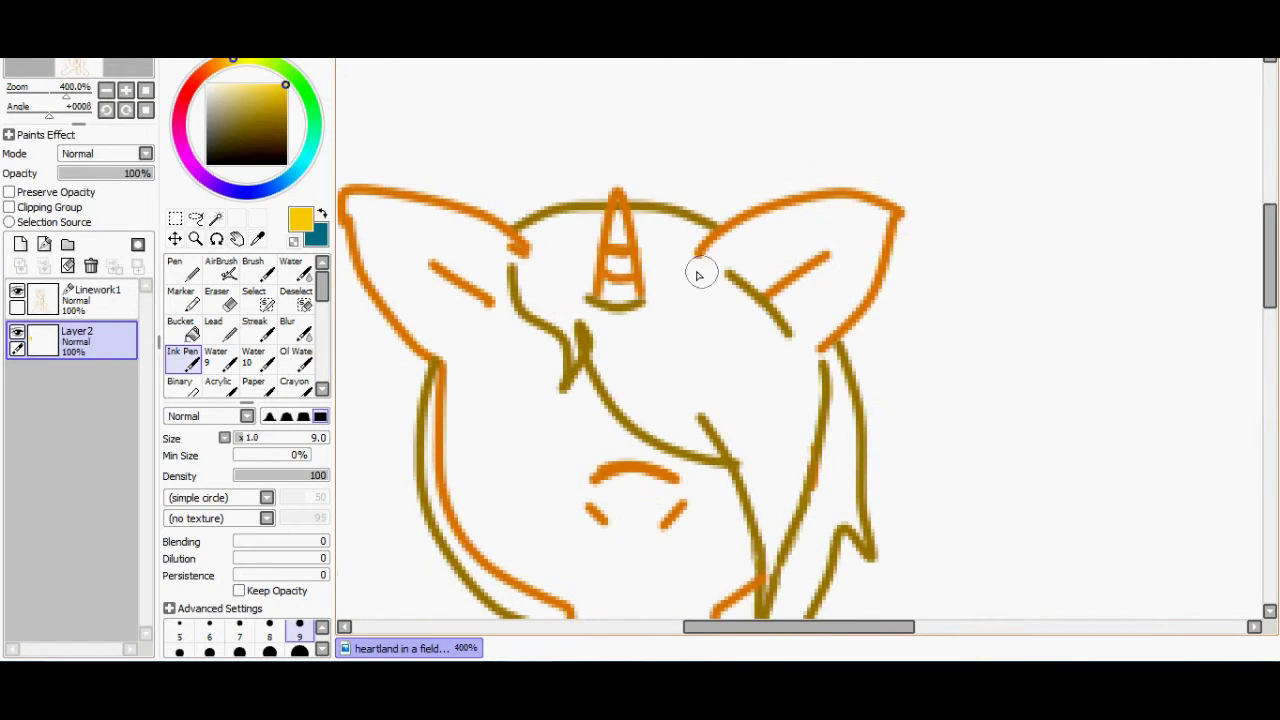
drag(622, 231, 620, 295)
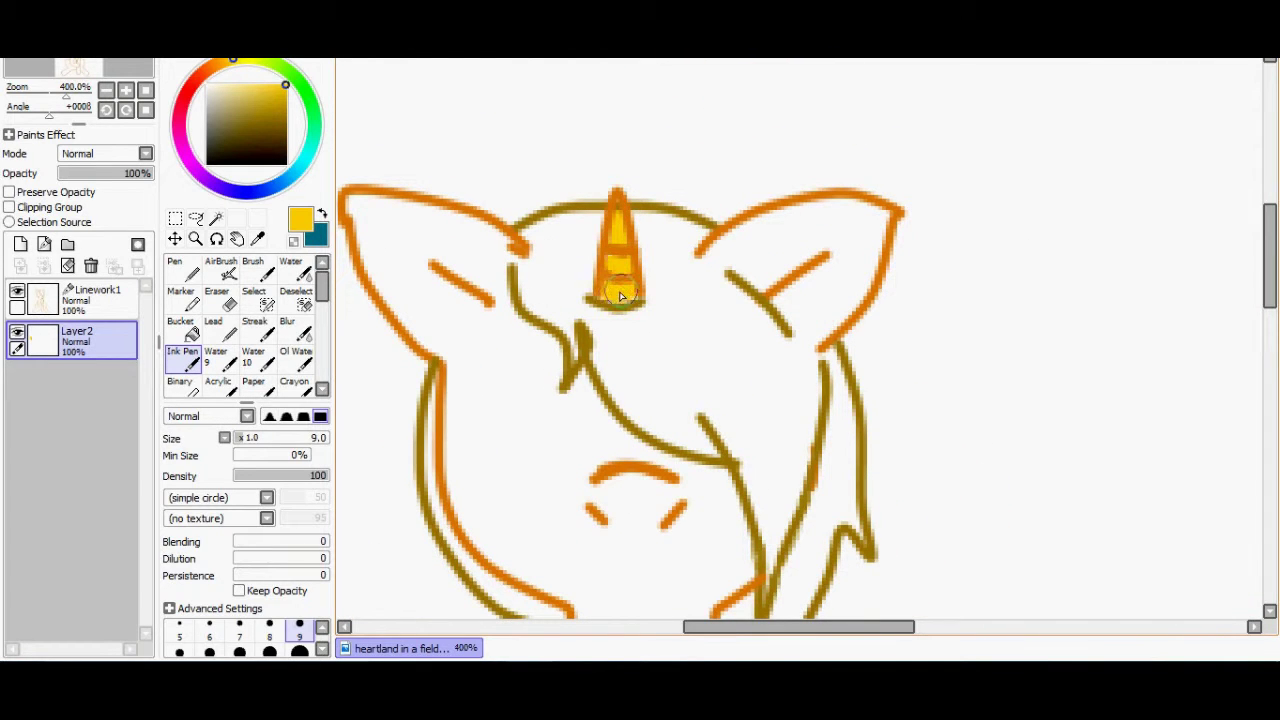
Fill both ears and the edge of the face along the fringe with the bright yellow.
click(502, 245)
mouse_move(343, 200)
mouse_down()
mouse_move(499, 246)
mouse_move(373, 222)
mouse_move(385, 282)
mouse_move(445, 350)
mouse_move(385, 255)
mouse_move(495, 251)
mouse_move(510, 334)
mouse_move(567, 397)
mouse_move(727, 494)
mouse_move(744, 540)
mouse_up()
mouse_move(731, 268)
mouse_down()
mouse_move(807, 336)
mouse_move(871, 252)
mouse_move(820, 316)
mouse_up()
mouse_move(733, 248)
mouse_down()
mouse_move(798, 224)
mouse_move(877, 222)
mouse_move(778, 278)
mouse_move(738, 256)
mouse_move(789, 225)
mouse_move(805, 277)
mouse_up()
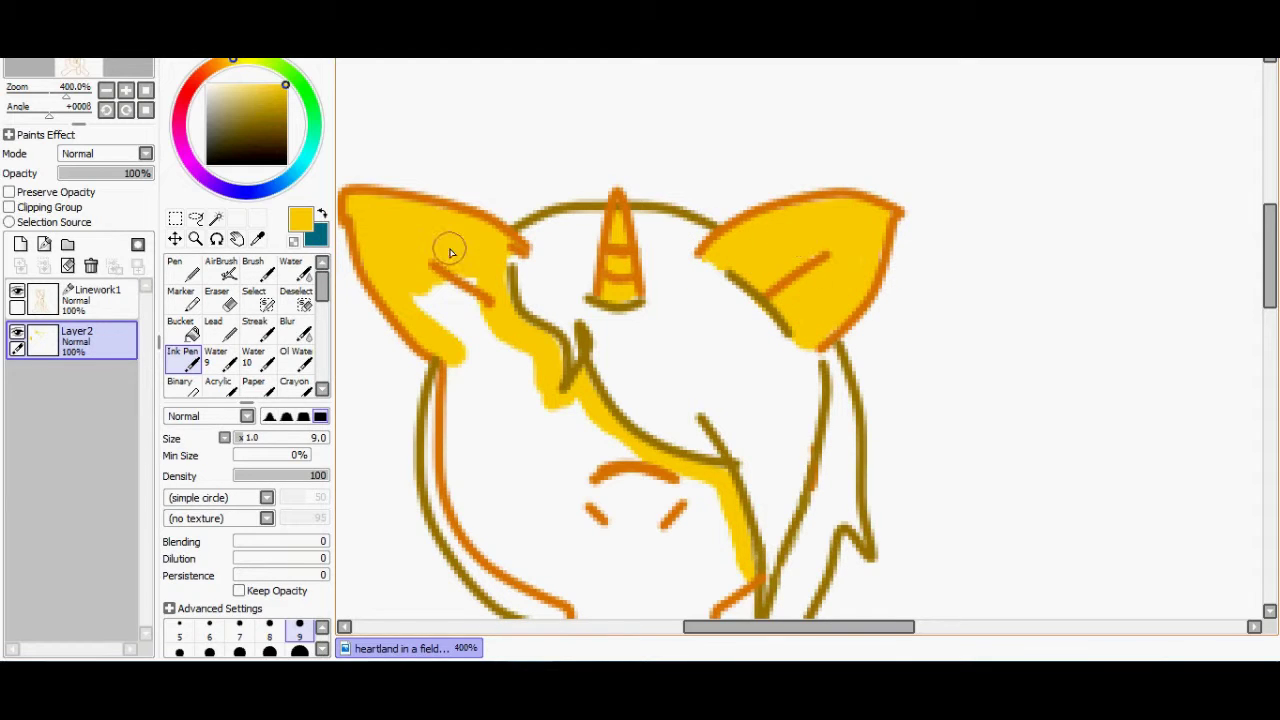
Fill the rest of the face and the neck with the bright yellow.
drag(505, 258, 466, 317)
scroll(1168, 223, down, 3)
mouse_move(465, 180)
mouse_down()
mouse_move(462, 325)
mouse_move(591, 463)
mouse_move(596, 565)
mouse_up()
mouse_move(718, 422)
mouse_down()
mouse_move(737, 405)
mouse_move(659, 617)
mouse_up()
mouse_move(488, 178)
mouse_down()
mouse_move(506, 343)
mouse_move(560, 374)
mouse_move(669, 323)
mouse_move(714, 394)
mouse_move(606, 380)
mouse_move(640, 563)
mouse_move(615, 590)
mouse_up()
Fill the torso, front legs and thighs with the bright yellow, staying inside the orange outlines.
scroll(562, 170, down, 5)
mouse_move(562, 170)
mouse_down()
mouse_move(489, 251)
mouse_move(497, 423)
mouse_move(420, 397)
mouse_move(345, 453)
mouse_move(380, 586)
mouse_move(405, 615)
mouse_up()
mouse_move(806, 205)
mouse_down()
mouse_move(820, 341)
mouse_move(799, 289)
mouse_move(833, 410)
mouse_move(888, 373)
mouse_move(941, 387)
mouse_move(970, 418)
mouse_move(981, 483)
mouse_move(935, 612)
mouse_up()
mouse_move(815, 330)
mouse_down()
mouse_move(777, 371)
mouse_move(726, 527)
mouse_up()
mouse_move(633, 233)
mouse_down()
mouse_move(662, 202)
mouse_move(647, 300)
mouse_move(725, 505)
mouse_up()
mouse_move(595, 175)
mouse_down()
mouse_move(551, 214)
mouse_move(617, 211)
mouse_move(546, 354)
mouse_move(591, 369)
mouse_move(710, 515)
mouse_up()
mouse_move(791, 474)
mouse_down()
mouse_move(936, 422)
mouse_move(946, 527)
mouse_move(875, 620)
mouse_move(881, 436)
mouse_move(809, 592)
mouse_move(718, 554)
mouse_move(657, 473)
mouse_move(681, 419)
mouse_move(568, 478)
mouse_move(463, 468)
mouse_move(408, 428)
mouse_move(385, 508)
mouse_move(731, 571)
mouse_up()
Fill the lower body and the outstretched legs down to the hooves with the bright yellow.
drag(1270, 355, 1275, 415)
mouse_move(430, 298)
mouse_down()
mouse_move(423, 334)
mouse_move(374, 406)
mouse_move(506, 286)
mouse_move(672, 290)
mouse_up()
mouse_move(907, 300)
mouse_down()
mouse_move(933, 392)
mouse_move(1143, 531)
mouse_up()
drag(1270, 425, 1270, 437)
mouse_move(860, 368)
mouse_down()
mouse_move(1054, 563)
mouse_move(1137, 490)
mouse_move(836, 462)
mouse_move(797, 509)
mouse_move(731, 463)
mouse_move(674, 209)
mouse_move(929, 346)
mouse_move(763, 474)
mouse_move(772, 500)
mouse_move(737, 460)
mouse_move(994, 480)
mouse_move(1111, 520)
mouse_move(1020, 428)
mouse_move(991, 483)
mouse_up()
drag(709, 627, 653, 627)
mouse_move(566, 350)
mouse_down()
mouse_move(410, 445)
mouse_move(520, 389)
mouse_move(437, 517)
mouse_move(567, 510)
mouse_move(766, 354)
mouse_move(897, 354)
mouse_move(489, 477)
mouse_move(640, 398)
mouse_move(491, 517)
mouse_move(794, 331)
mouse_move(903, 335)
mouse_up()
key(ctrl+z)
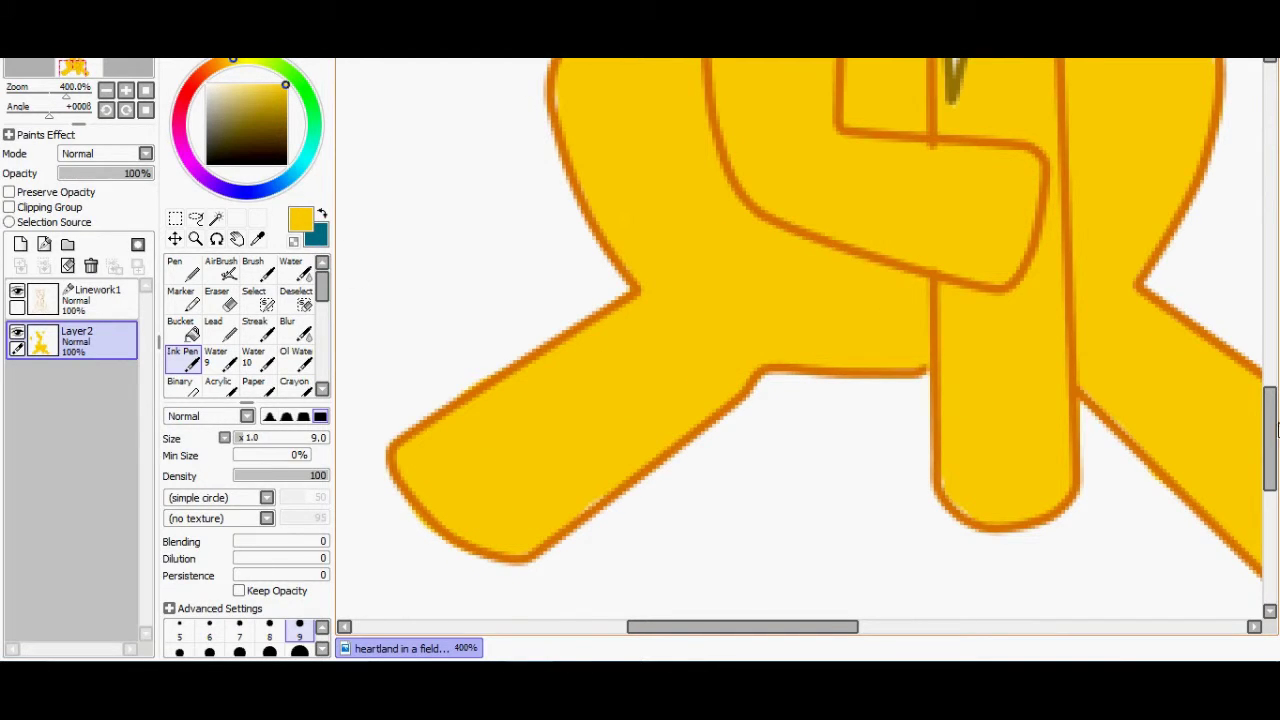
Fill the top of the hair, the forelock and the strip of mane behind the cheek with golden brown.
scroll(804, 274, up, 10)
drag(745, 196, 800, 305)
mouse_move(820, 165)
mouse_down()
mouse_move(757, 171)
mouse_move(797, 200)
mouse_up()
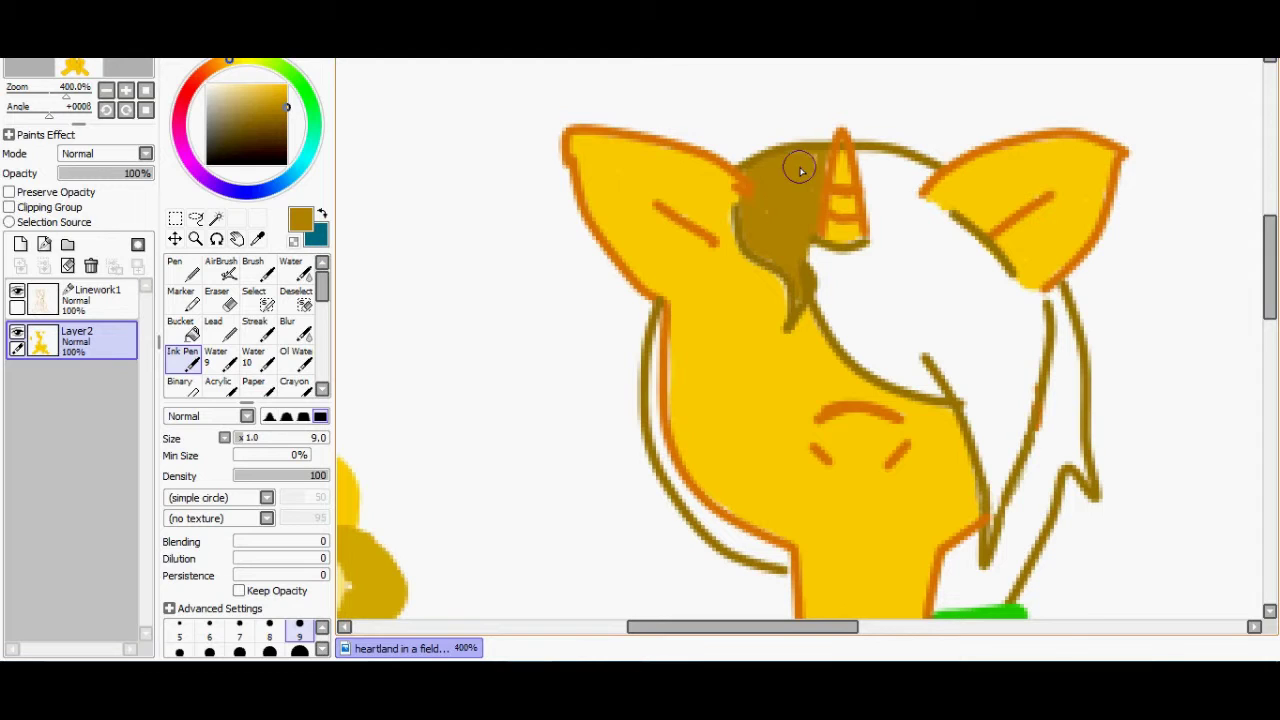
mouse_move(851, 149)
mouse_down()
mouse_move(890, 250)
mouse_move(915, 172)
mouse_move(945, 228)
mouse_move(1045, 300)
mouse_move(1065, 370)
mouse_move(1063, 298)
mouse_up()
drag(1270, 276, 1270, 291)
drag(885, 95, 961, 183)
mouse_move(657, 230)
mouse_down()
mouse_move(647, 300)
mouse_move(665, 370)
mouse_move(735, 455)
mouse_move(790, 477)
mouse_up()
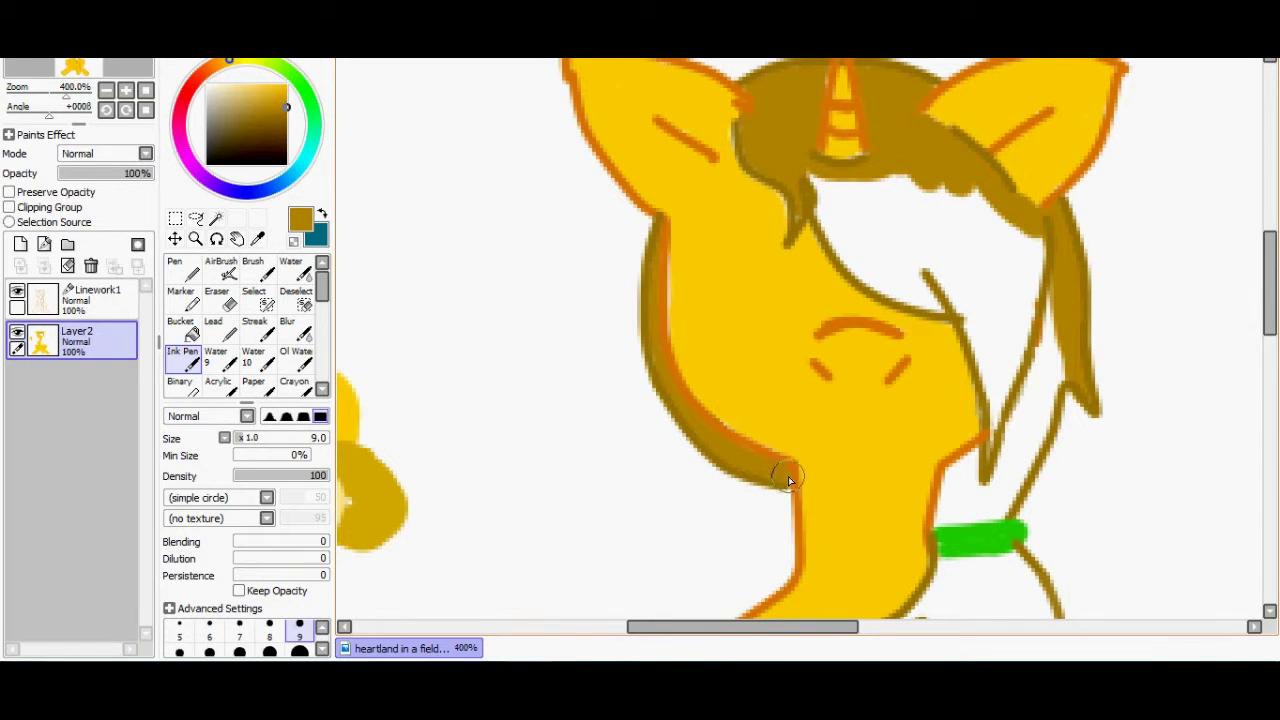
Fill the remaining fringe, the side lock and the ponytail below the hair tie with the golden brown.
scroll(790, 477, down, 2)
mouse_move(815, 118)
mouse_down()
mouse_move(831, 177)
mouse_move(937, 238)
mouse_move(985, 305)
mouse_move(992, 385)
mouse_move(950, 470)
mouse_move(985, 390)
mouse_move(966, 446)
mouse_move(1038, 366)
mouse_up()
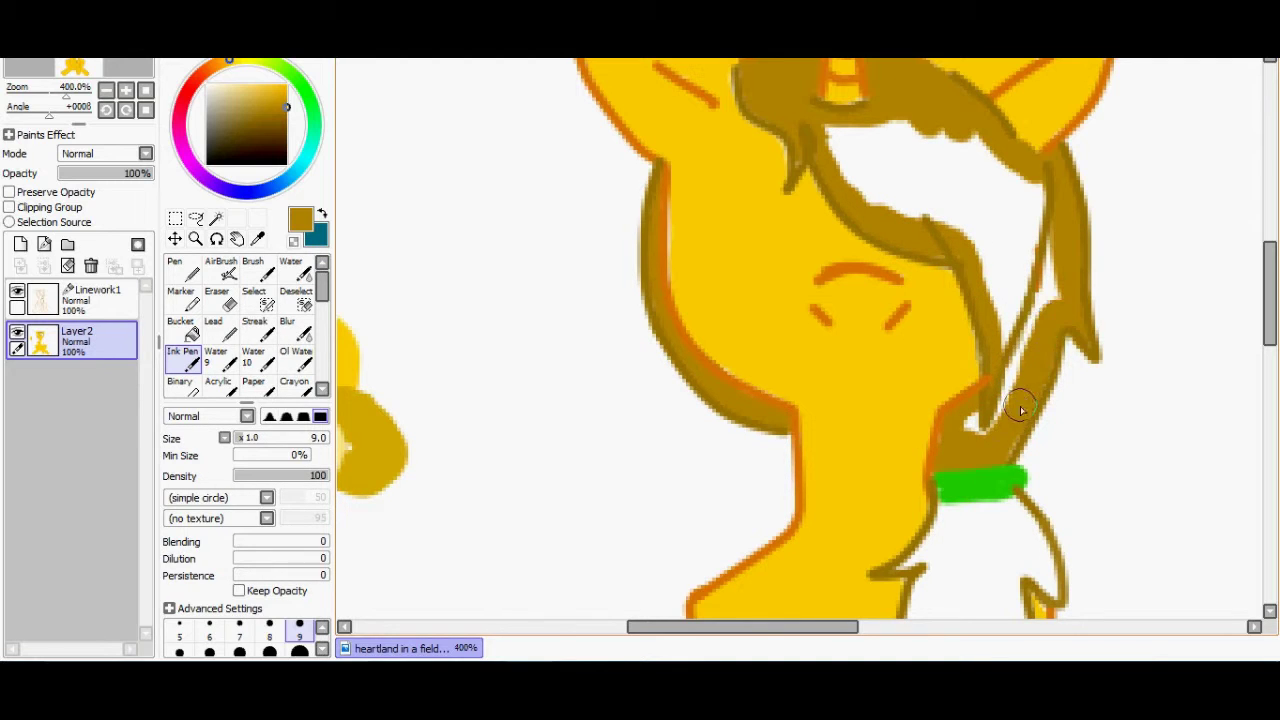
scroll(1204, 322, down, 5)
mouse_move(896, 312)
mouse_down()
mouse_move(985, 245)
mouse_move(1051, 323)
mouse_move(1034, 394)
mouse_move(924, 318)
mouse_move(902, 418)
mouse_move(958, 556)
mouse_move(991, 436)
mouse_move(981, 357)
mouse_move(936, 412)
mouse_move(950, 490)
mouse_up()
scroll(851, 177, up, 5)
mouse_move(851, 177)
mouse_down()
mouse_move(929, 157)
mouse_move(980, 451)
mouse_move(1027, 283)
mouse_move(1020, 354)
mouse_move(945, 211)
mouse_up()
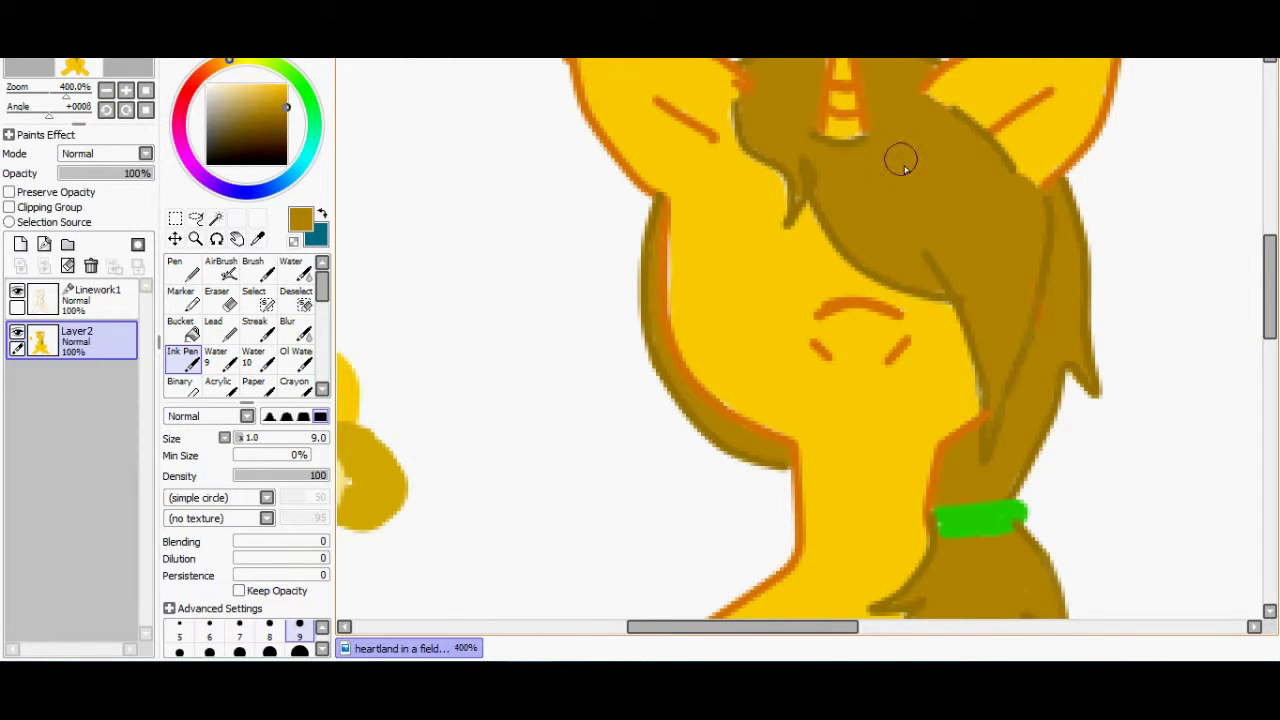
Paint dark blue, violet-blue and pale lavender swatches beside the head on Layer2.
click(97, 300)
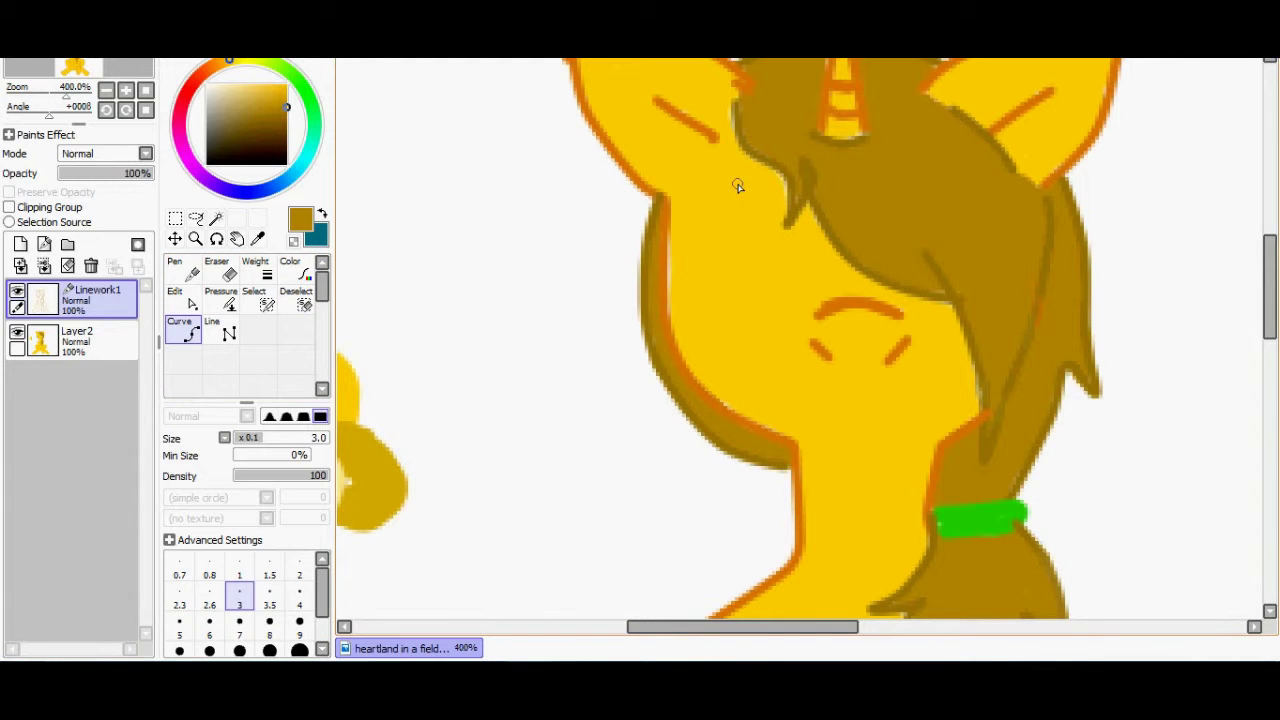
click(248, 190)
click(288, 98)
click(77, 336)
drag(425, 243, 424, 222)
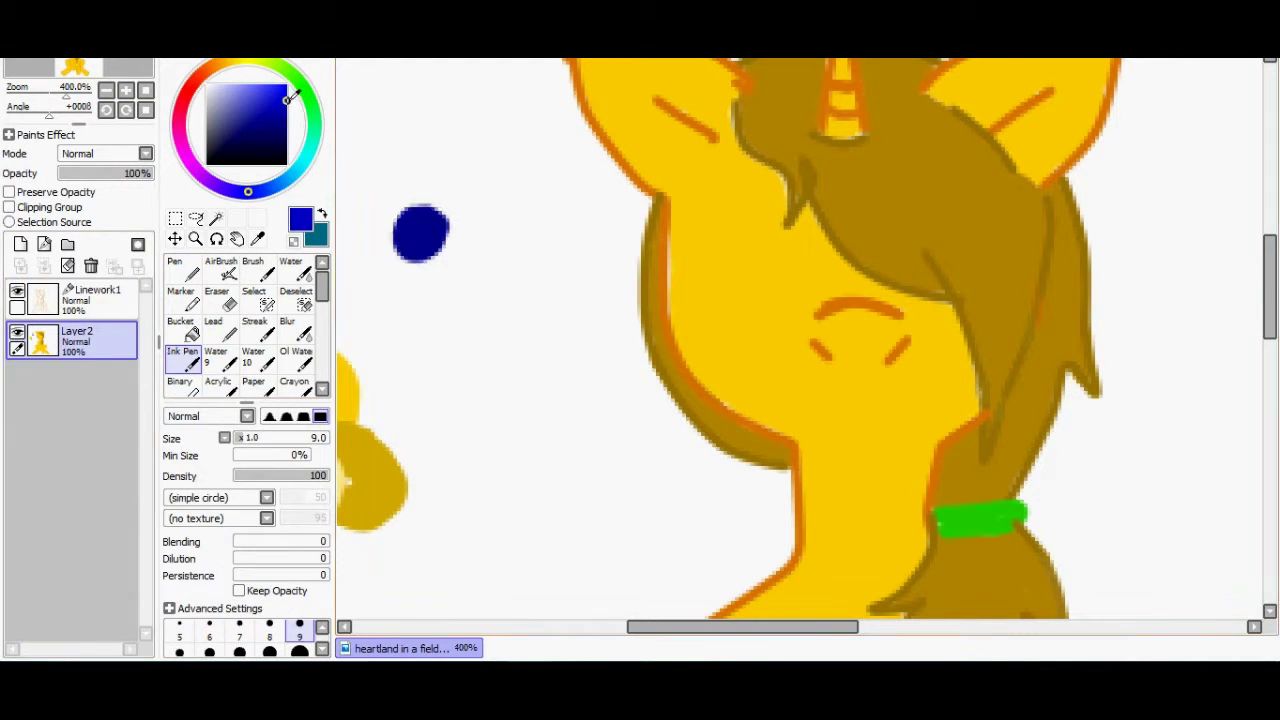
click(448, 260)
click(237, 89)
click(402, 266)
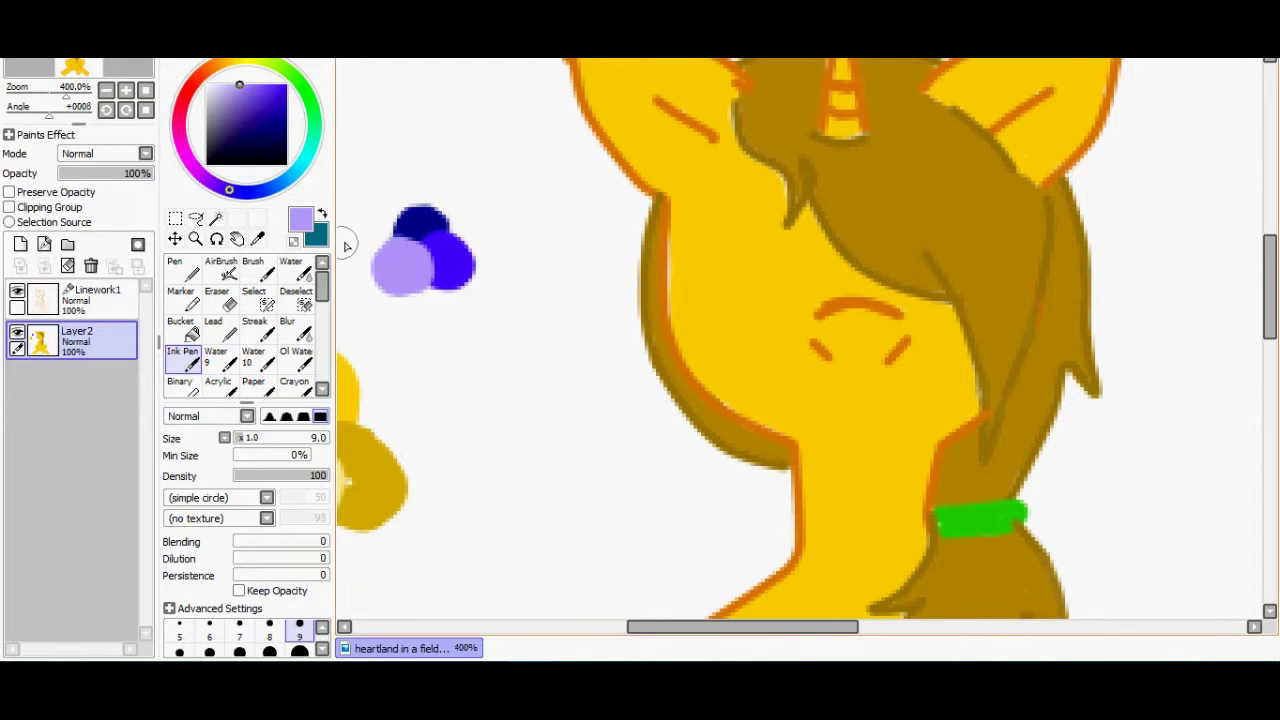
Draw the curved upper and lower lid lines of the eye in the sampled dark blue on Linework1.
click(257, 120)
click(93, 305)
drag(738, 220, 783, 210)
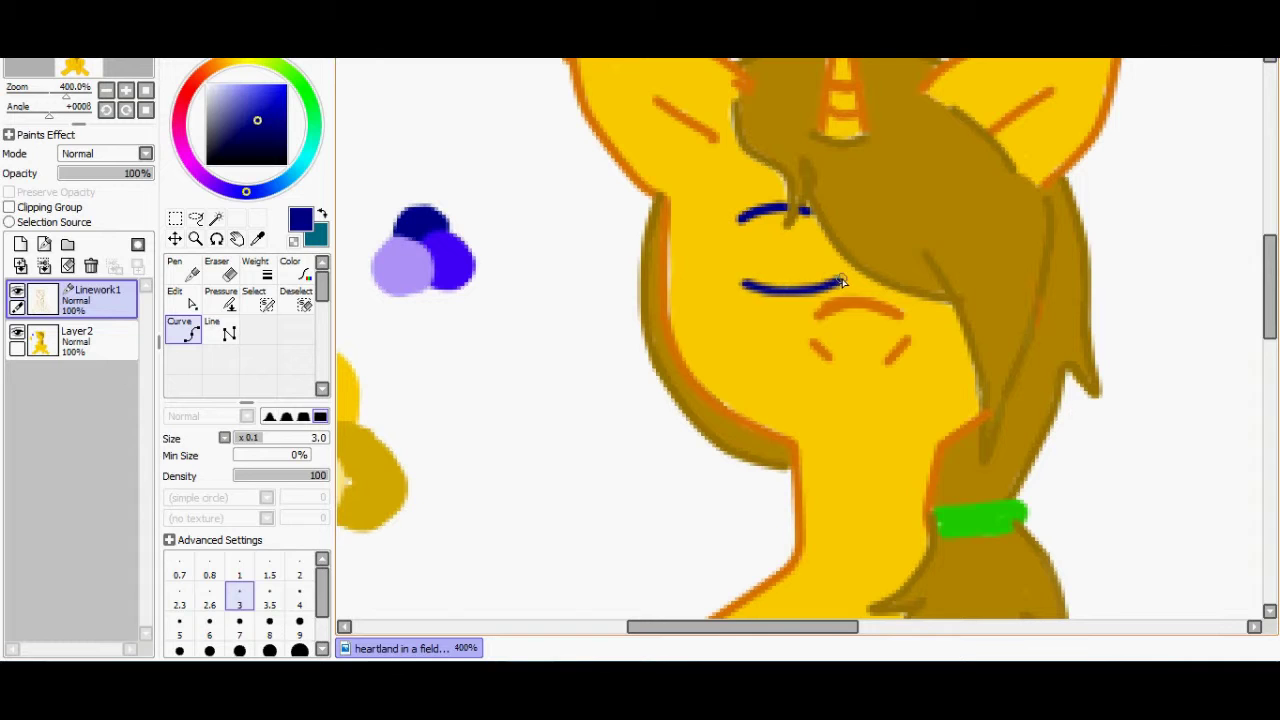
key(ctrl+z)
key(ctrl+z)
click(745, 190)
double_click(789, 187)
click(753, 265)
click(793, 275)
double_click(838, 266)
Fill the area between the two eyelid lines with white on Layer2.
drag(252, 111, 206, 84)
click(95, 338)
mouse_move(768, 206)
mouse_down()
mouse_move(785, 262)
mouse_move(814, 263)
mouse_move(806, 217)
mouse_move(790, 244)
mouse_move(812, 244)
mouse_move(769, 258)
mouse_move(799, 235)
mouse_move(770, 210)
mouse_move(763, 255)
mouse_move(805, 254)
mouse_move(758, 269)
mouse_move(815, 237)
mouse_move(766, 234)
mouse_move(804, 245)
mouse_move(778, 210)
mouse_move(814, 240)
mouse_up()
Paint the iris on a new layer with the dark blue, violet-blue and lavender swatches and blend the colours with Blur.
click(20, 244)
alt+click(424, 222)
alt+click(454, 268)
alt+click(404, 266)
alt+click(454, 268)
right_click(406, 268)
click(296, 334)
alt+click(410, 222)
click(182, 358)
click(296, 334)
Rework the iris with more violet-blue and dark blue, blend it, and erase the paint spilling past the eye.
right_click(454, 268)
click(190, 360)
mouse_move(752, 200)
mouse_down()
mouse_move(765, 262)
mouse_move(815, 220)
mouse_move(776, 238)
mouse_move(778, 213)
mouse_move(767, 240)
mouse_up()
right_click(410, 228)
click(304, 336)
click(220, 299)
mouse_move(714, 198)
mouse_down()
mouse_move(714, 282)
mouse_move(714, 189)
mouse_move(749, 214)
mouse_up()
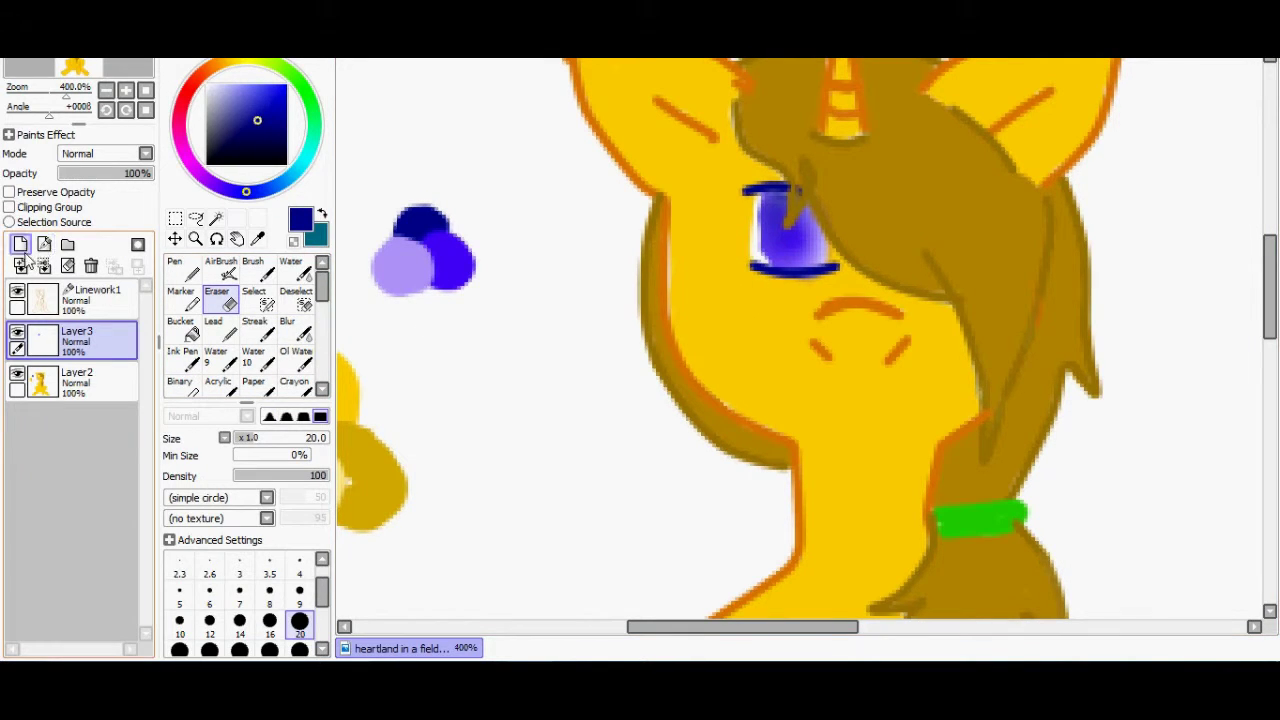
Add a new Luminosity layer and paint white highlights at the iris's upper left and lower right with the Ink Pen.
click(21, 246)
click(125, 154)
click(108, 226)
click(207, 85)
click(185, 360)
mouse_move(760, 215)
mouse_down()
mouse_move(766, 200)
mouse_move(770, 215)
mouse_up()
drag(787, 264, 822, 252)
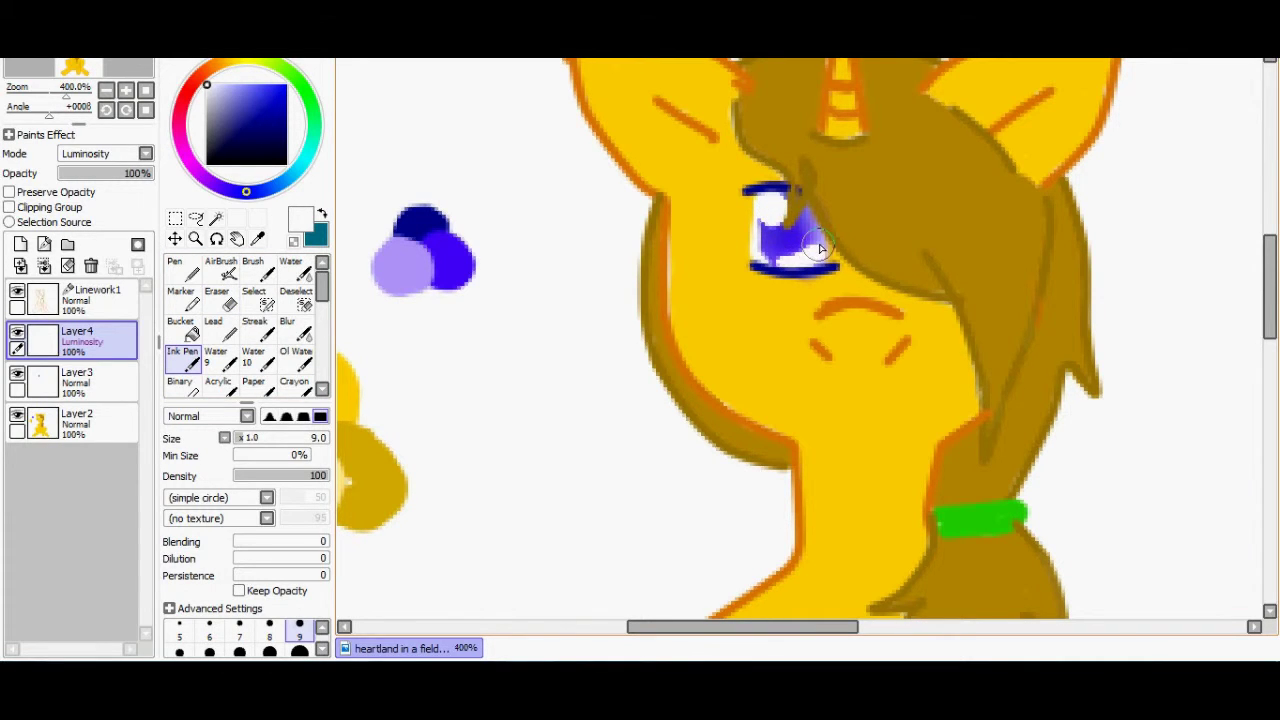
Soften the white eye highlights with Blur, repainting them with the Ink Pen and blending them into the iris.
click(298, 332)
drag(767, 207, 779, 212)
drag(800, 258, 821, 250)
click(195, 360)
drag(768, 200, 775, 208)
mouse_move(785, 262)
mouse_down()
mouse_move(742, 242)
mouse_move(785, 264)
mouse_up()
click(298, 331)
mouse_move(775, 202)
mouse_down()
mouse_move(766, 212)
mouse_move(812, 258)
mouse_up()
Add a small white glint near the centre of the iris and merge Layer4 and Layer3 down into Layer2.
click(185, 360)
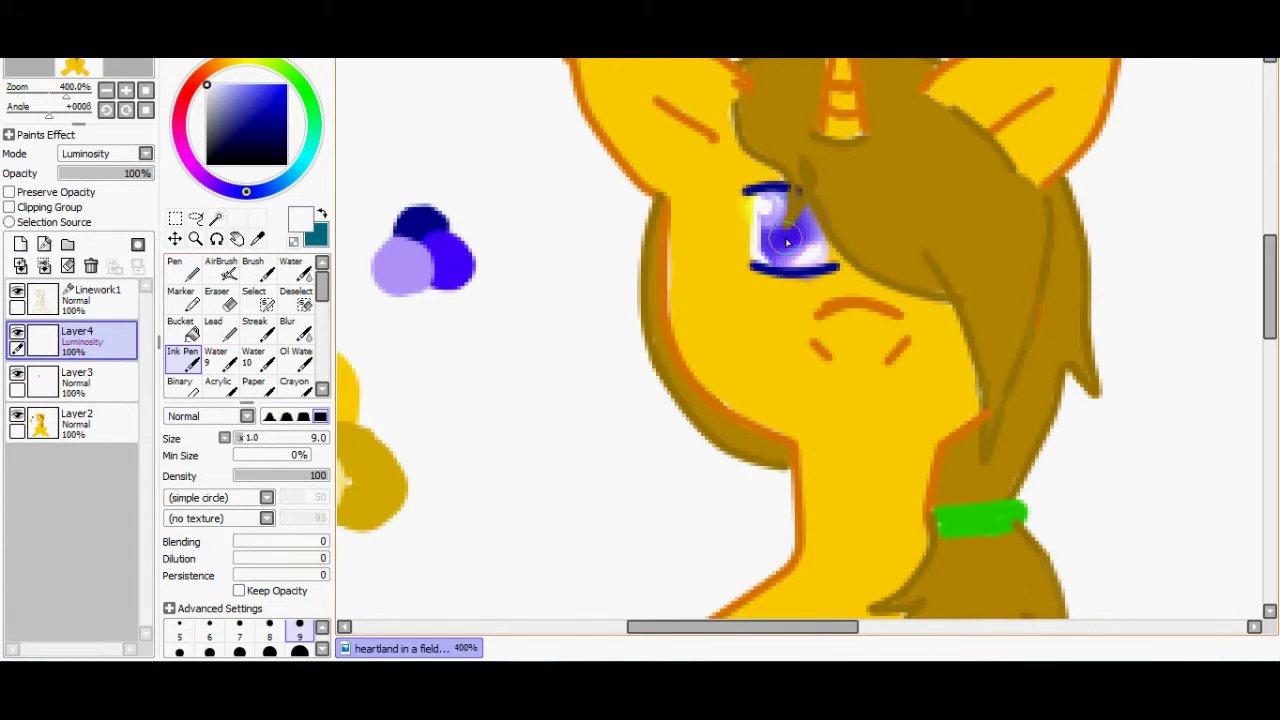
click(44, 265)
click(44, 265)
Draw a curved smiling mouth below the nostrils on Linework1 in the orange sampled from the muzzle outline.
click(90, 297)
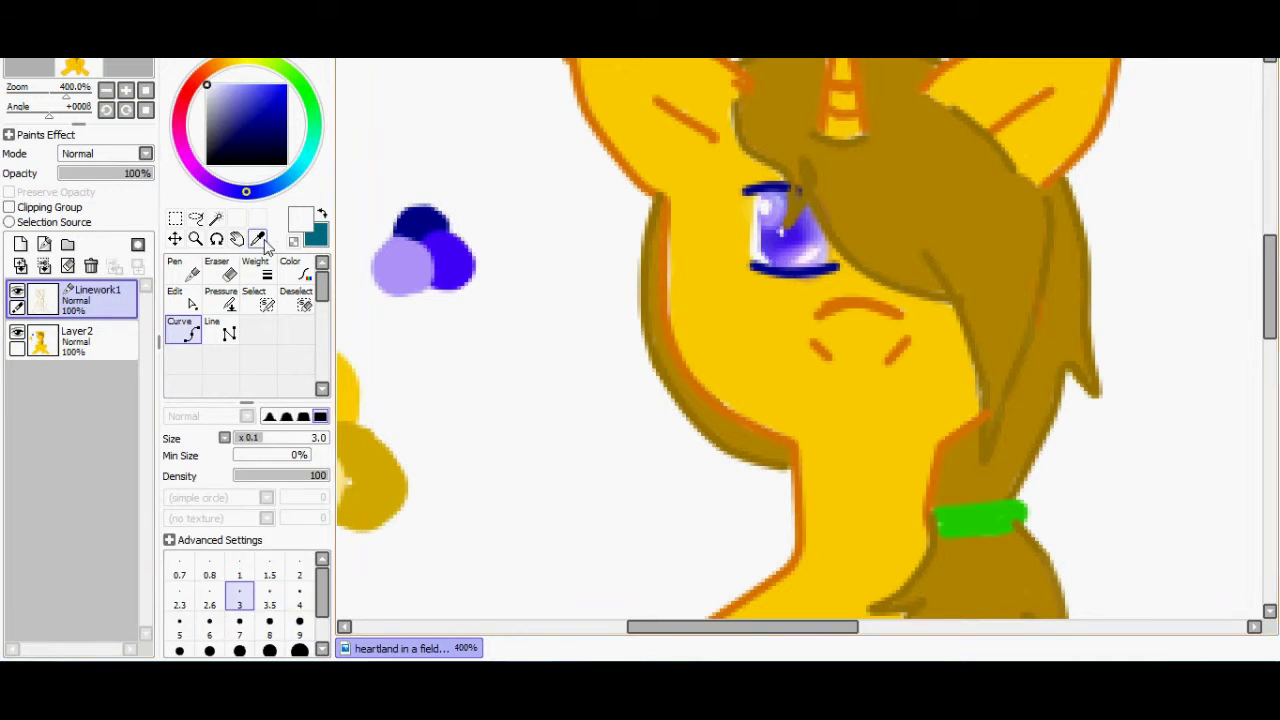
click(258, 239)
click(845, 303)
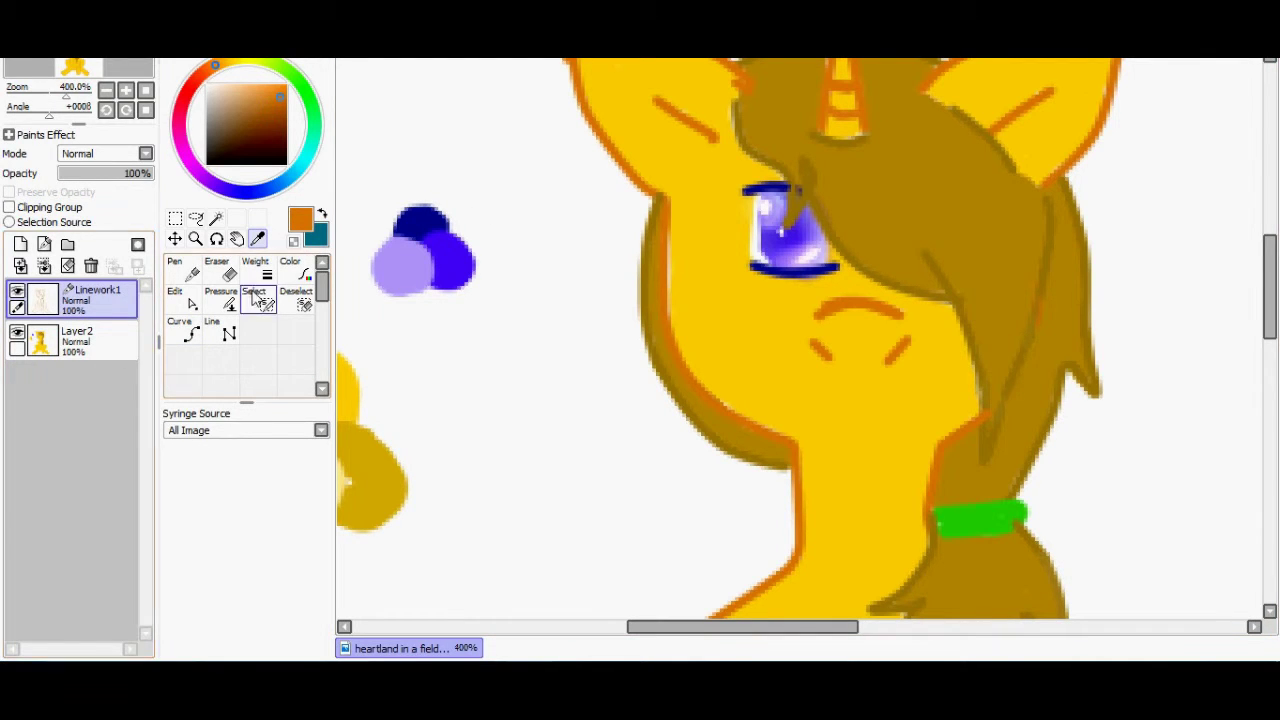
key(e)
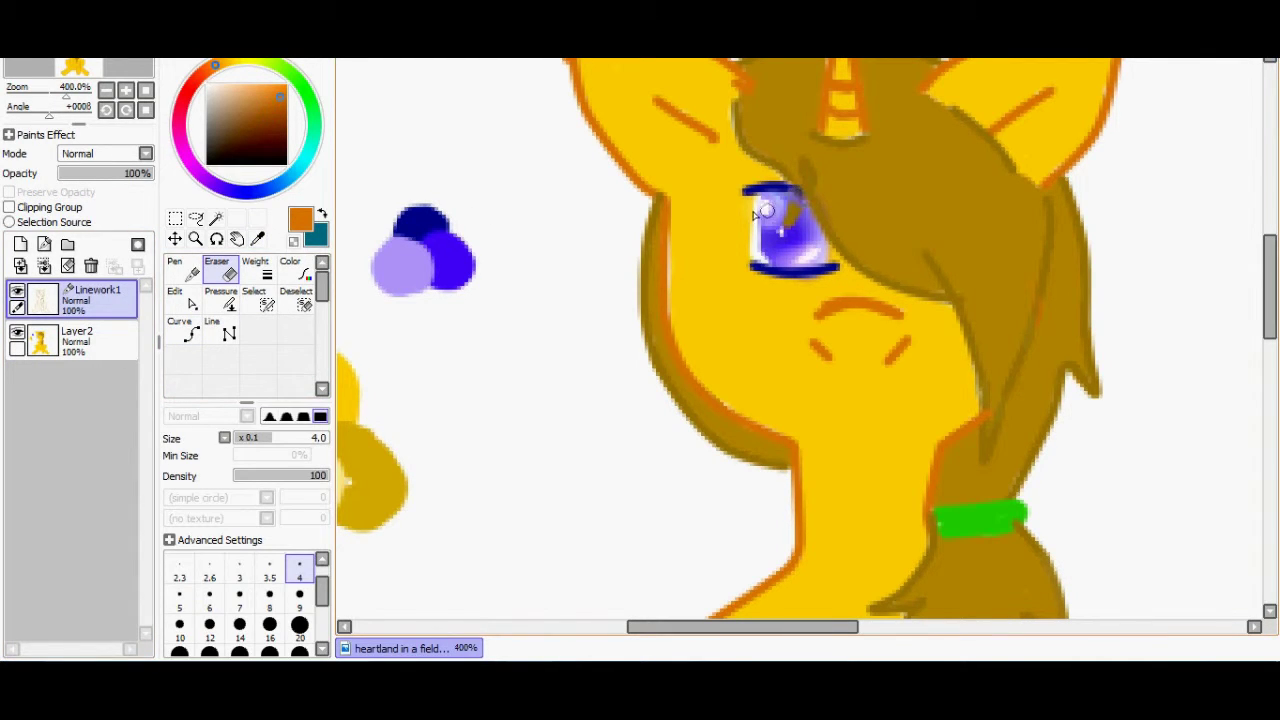
key(c)
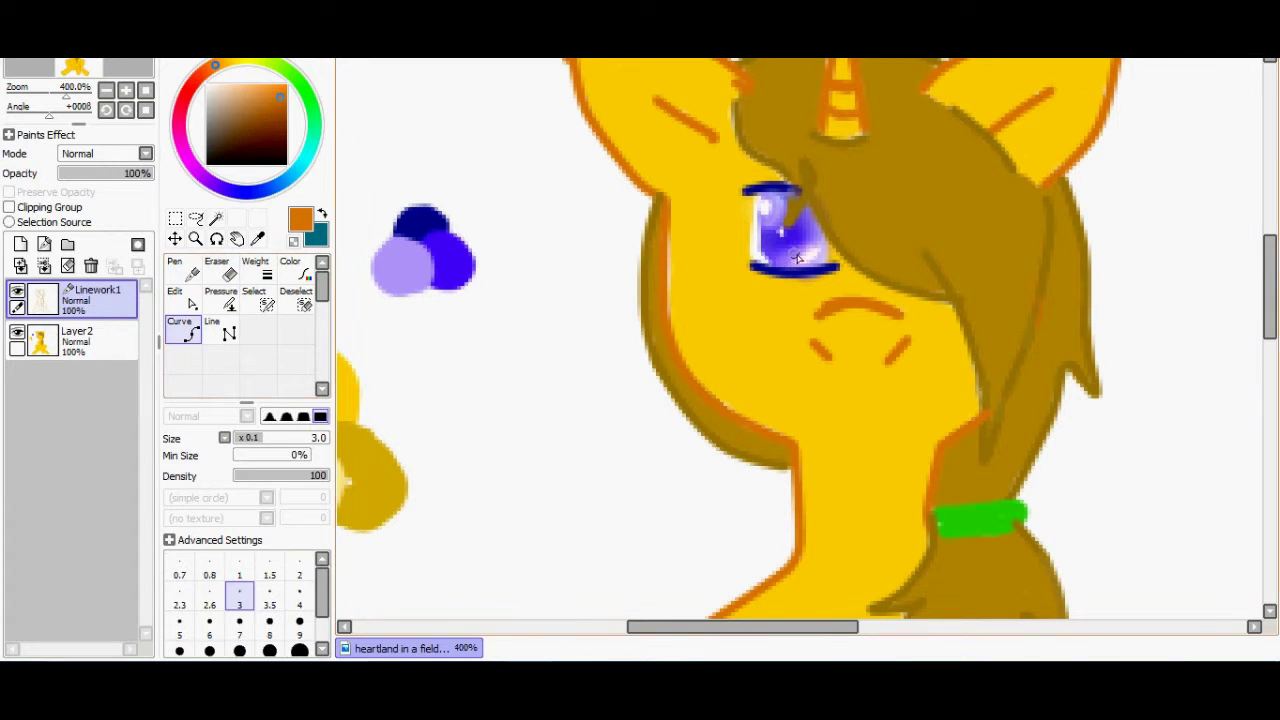
alt+click(806, 190)
key(n)
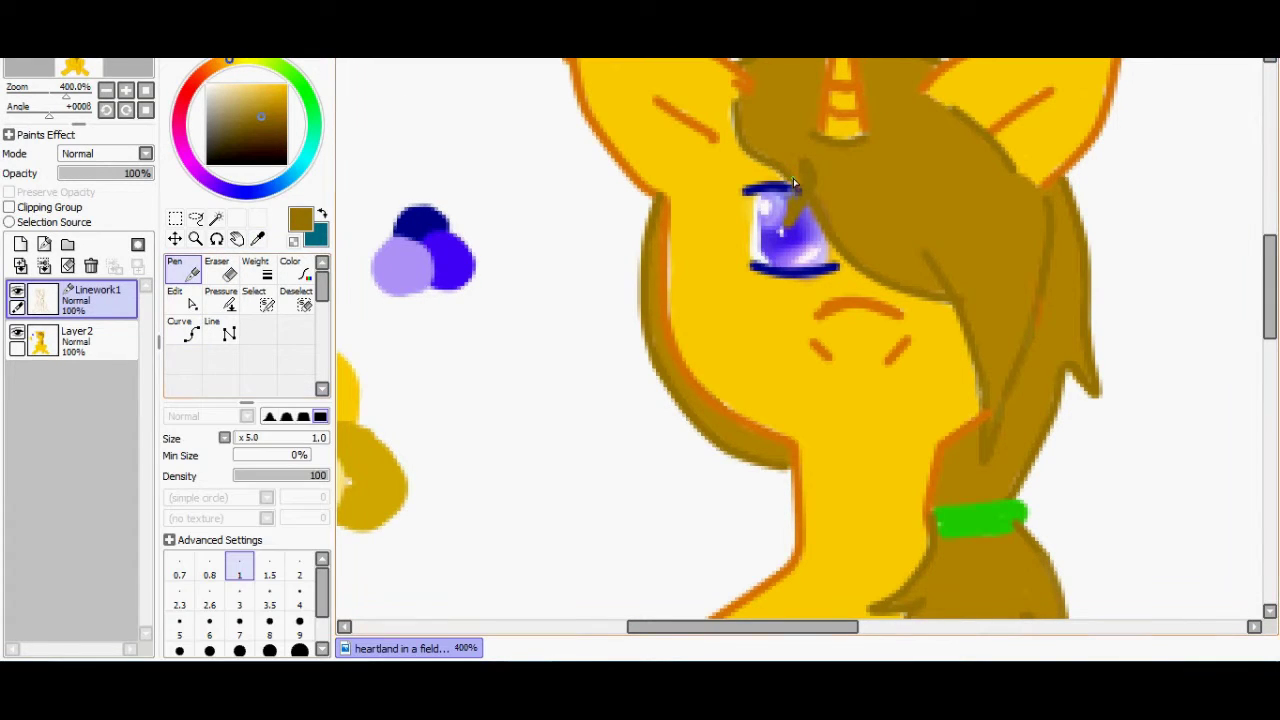
alt+click(883, 301)
key(c)
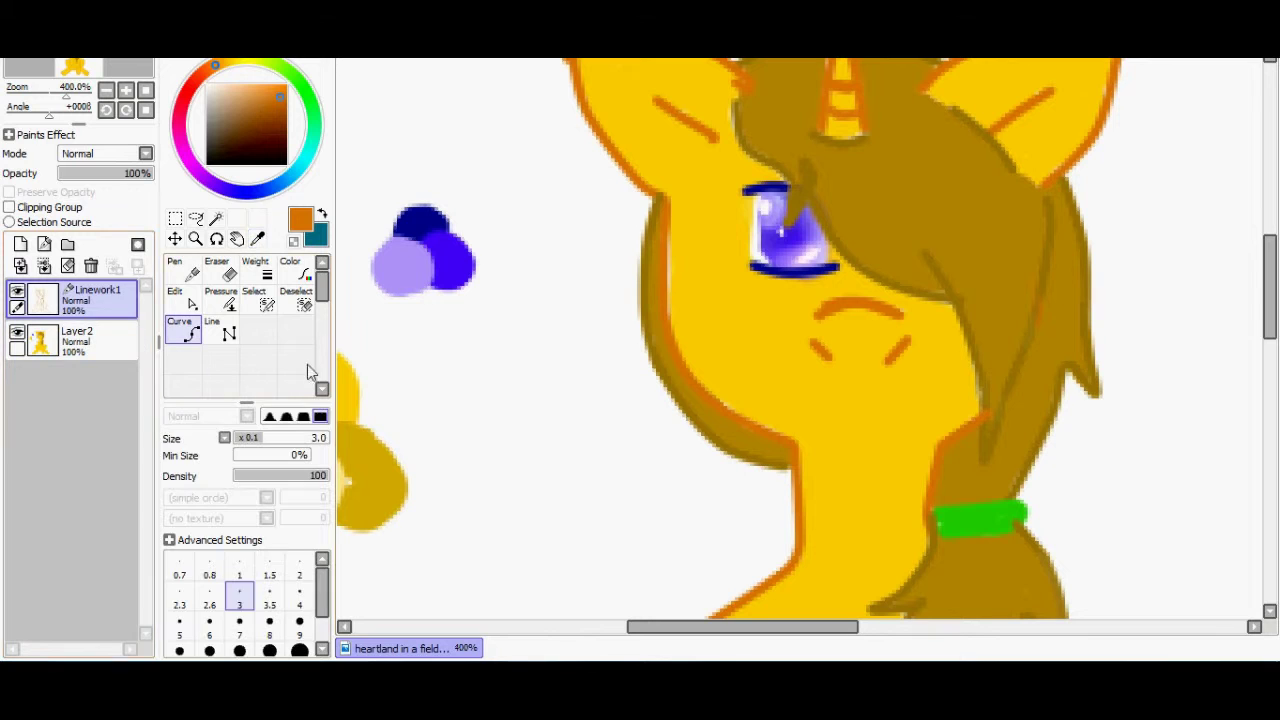
click(815, 402)
Airbrush dark gold shadows on the ear, the face beside the fringe and around the ponytail on a new layer, with pale yellow as secondary colour.
drag(1270, 322, 1268, 302)
click(106, 90)
click(106, 90)
click(106, 90)
drag(1272, 349, 1274, 380)
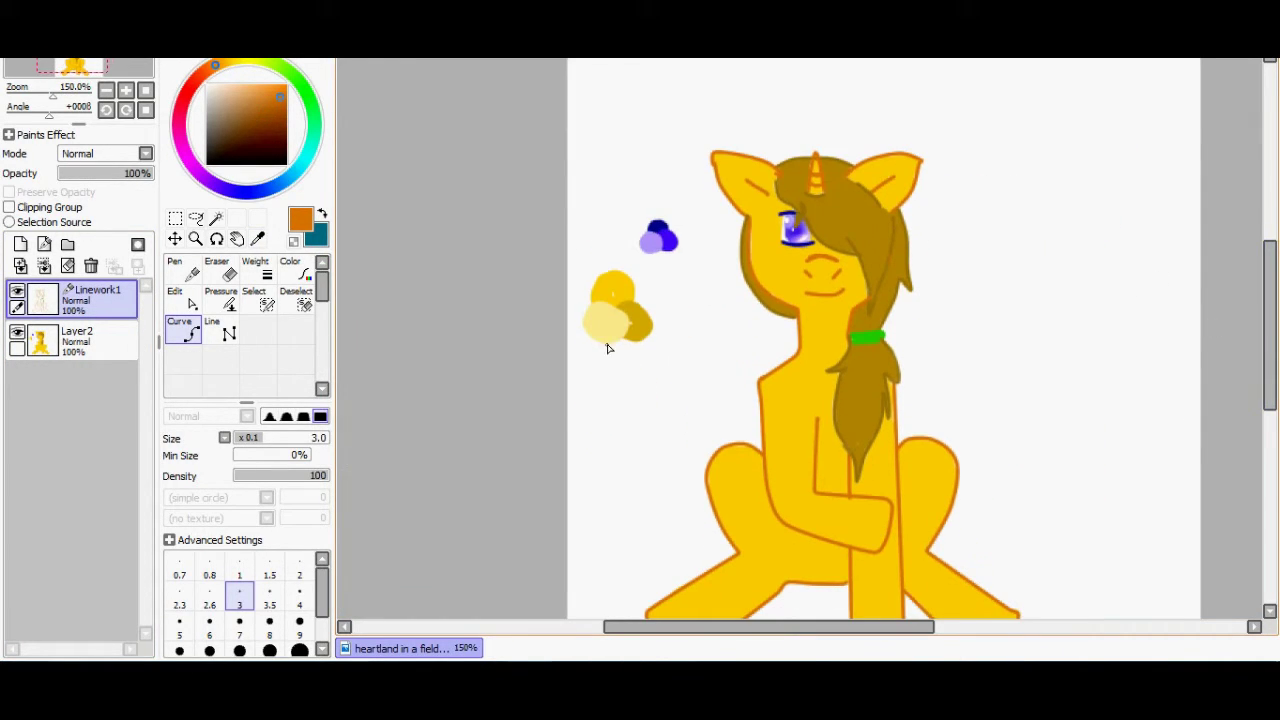
click(97, 341)
right_click(842, 244)
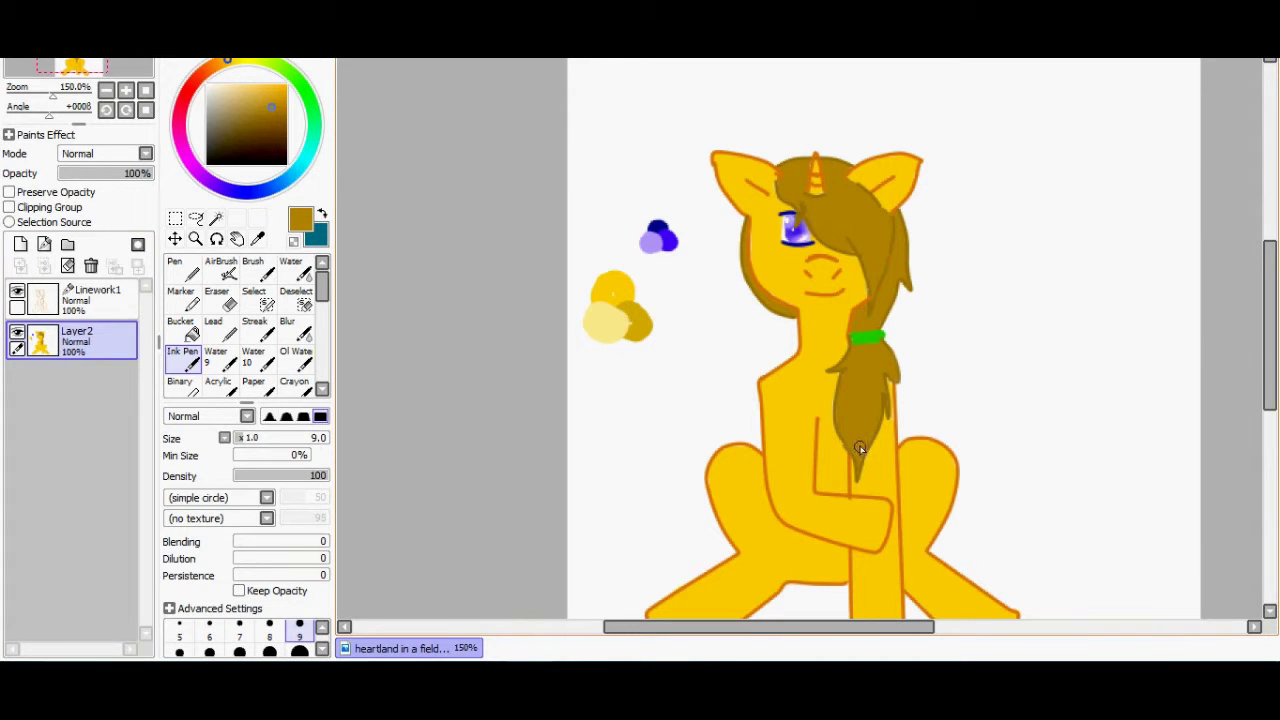
right_click(604, 331)
click(322, 214)
right_click(641, 324)
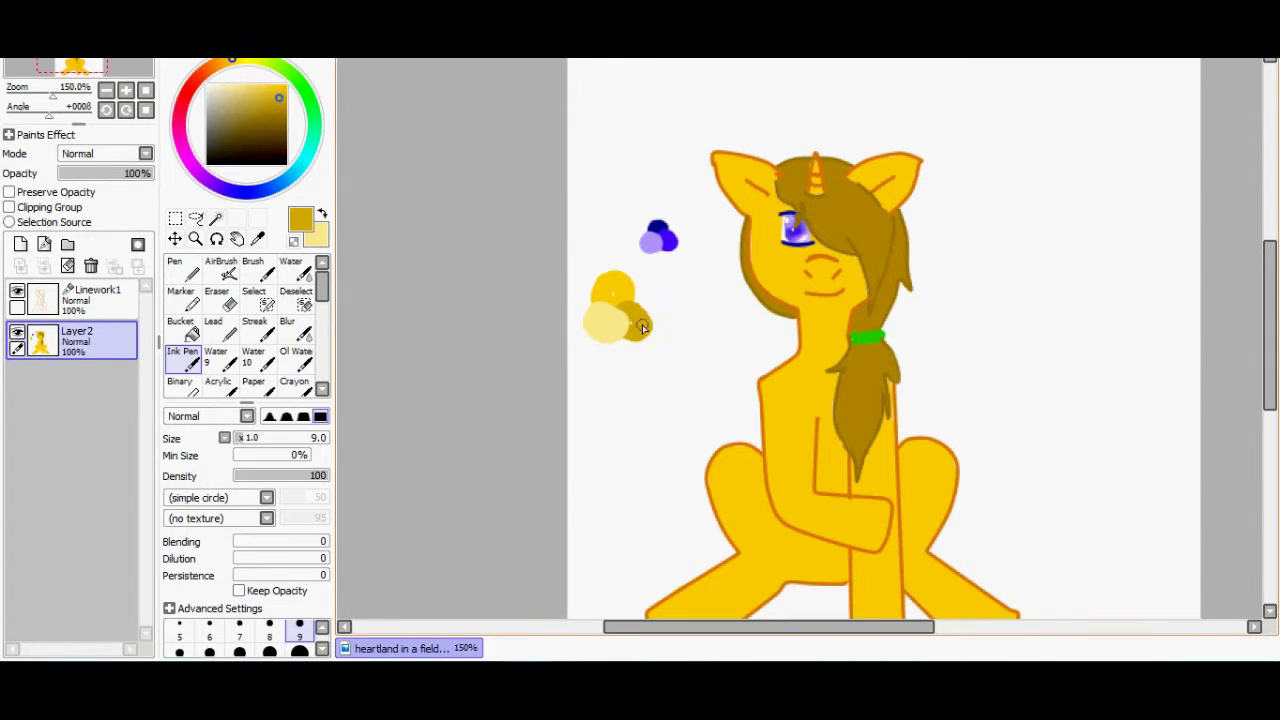
click(21, 245)
click(221, 270)
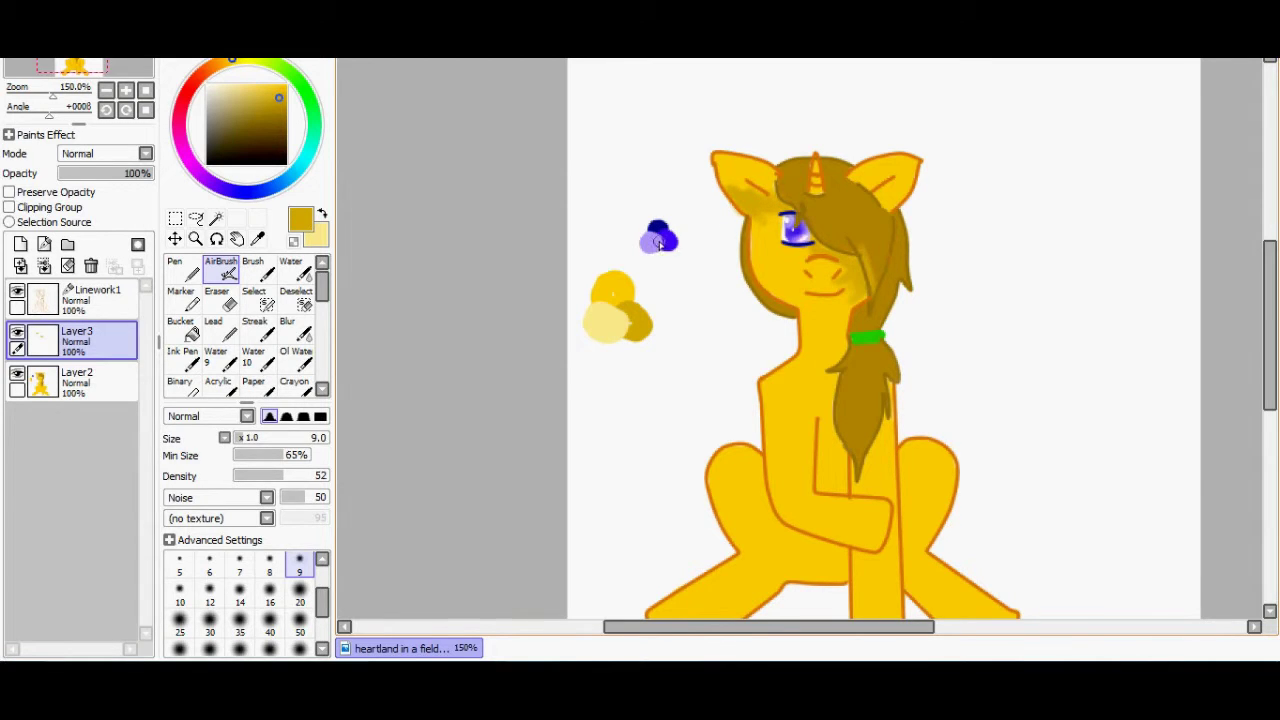
mouse_move(877, 441)
mouse_down()
mouse_move(856, 482)
mouse_move(893, 461)
mouse_up()
Airbrush dark gold shadows on the thighs, outstretched legs, hooves and belly, and along the underside of the bent foreleg.
scroll(894, 461, down, 2)
mouse_move(903, 374)
mouse_down()
mouse_move(909, 464)
mouse_move(935, 495)
mouse_move(1002, 500)
mouse_move(986, 481)
mouse_move(998, 523)
mouse_up()
mouse_move(660, 514)
mouse_down()
mouse_move(689, 539)
mouse_move(790, 453)
mouse_move(845, 433)
mouse_move(829, 458)
mouse_move(858, 511)
mouse_move(897, 489)
mouse_up()
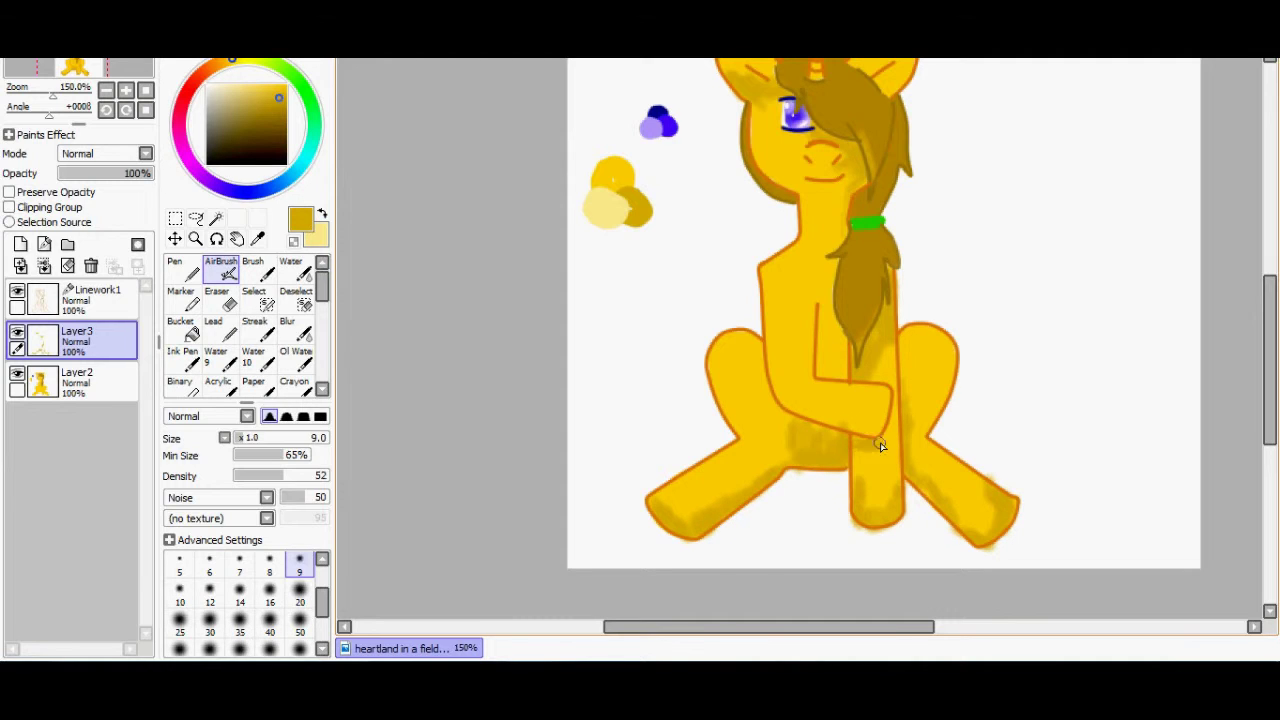
mouse_move(783, 405)
mouse_down()
mouse_move(850, 430)
mouse_move(832, 424)
mouse_up()
mouse_move(831, 359)
mouse_down()
mouse_move(840, 343)
mouse_move(828, 352)
mouse_up()
drag(733, 427, 720, 388)
mouse_move(768, 362)
mouse_down()
mouse_move(773, 413)
mouse_move(790, 433)
mouse_up()
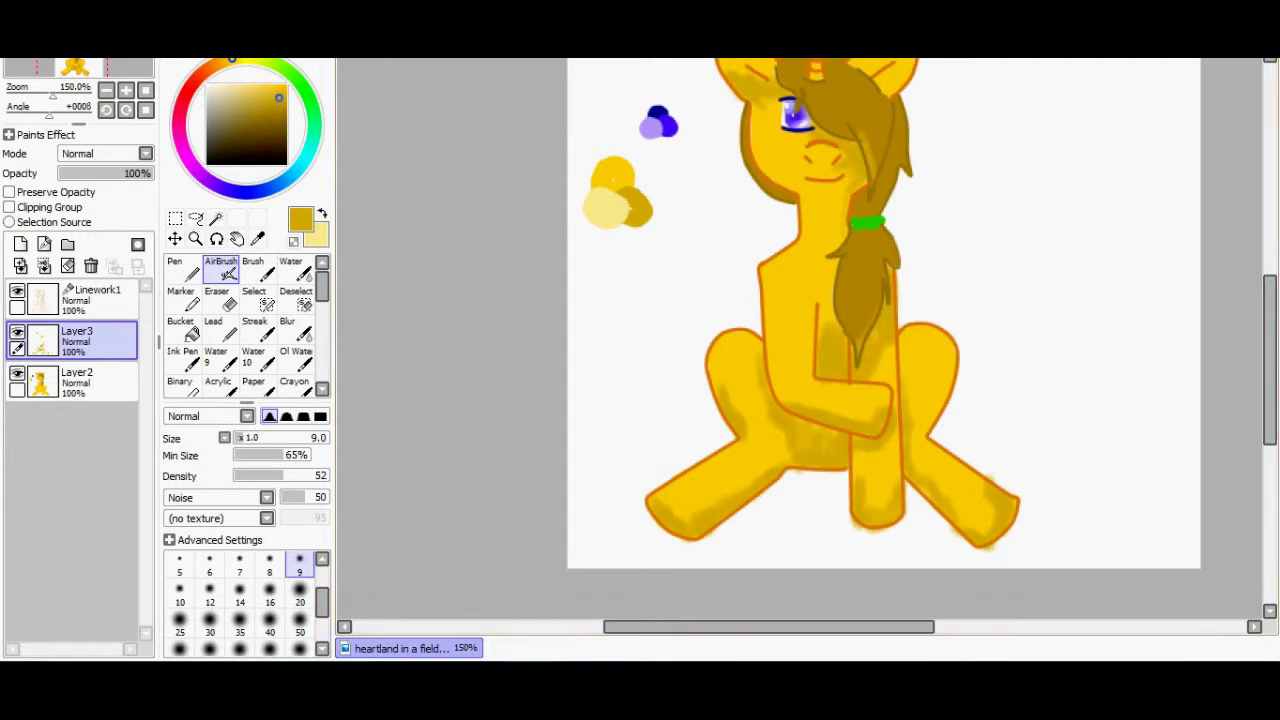
Airbrush pale yellow highlights over the ears, face, chest, thighs and legs, touching up the dark gold shadows.
scroll(812, 437, up, 1)
click(322, 214)
mouse_move(722, 119)
mouse_down()
mouse_move(755, 132)
mouse_move(735, 134)
mouse_up()
click(322, 214)
mouse_move(912, 124)
mouse_down()
mouse_move(892, 158)
mouse_move(888, 127)
mouse_move(816, 132)
mouse_move(775, 222)
mouse_move(815, 235)
mouse_move(813, 314)
mouse_move(779, 381)
mouse_move(814, 447)
mouse_move(680, 563)
mouse_move(980, 566)
mouse_move(950, 550)
mouse_up()
click(322, 214)
drag(924, 420, 926, 472)
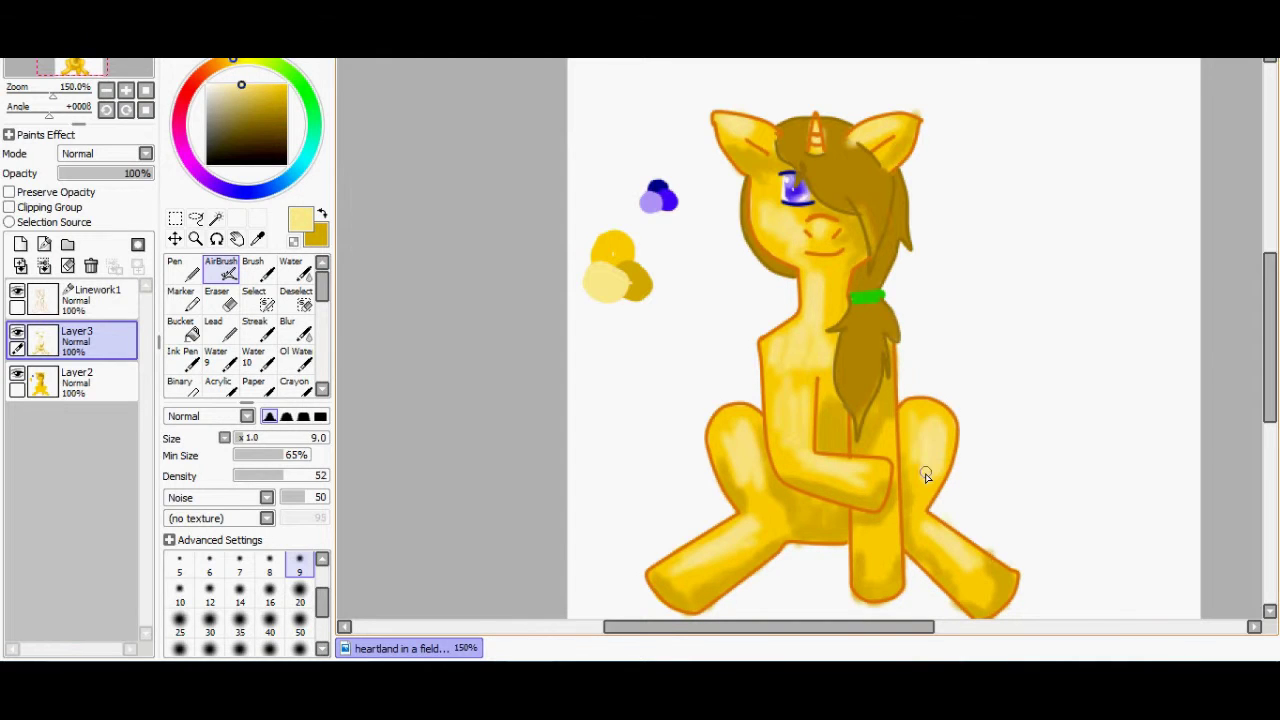
Blend the body's highlights and shadows with Blur and erase the shading that spills outside the outline and onto the hair.
click(305, 325)
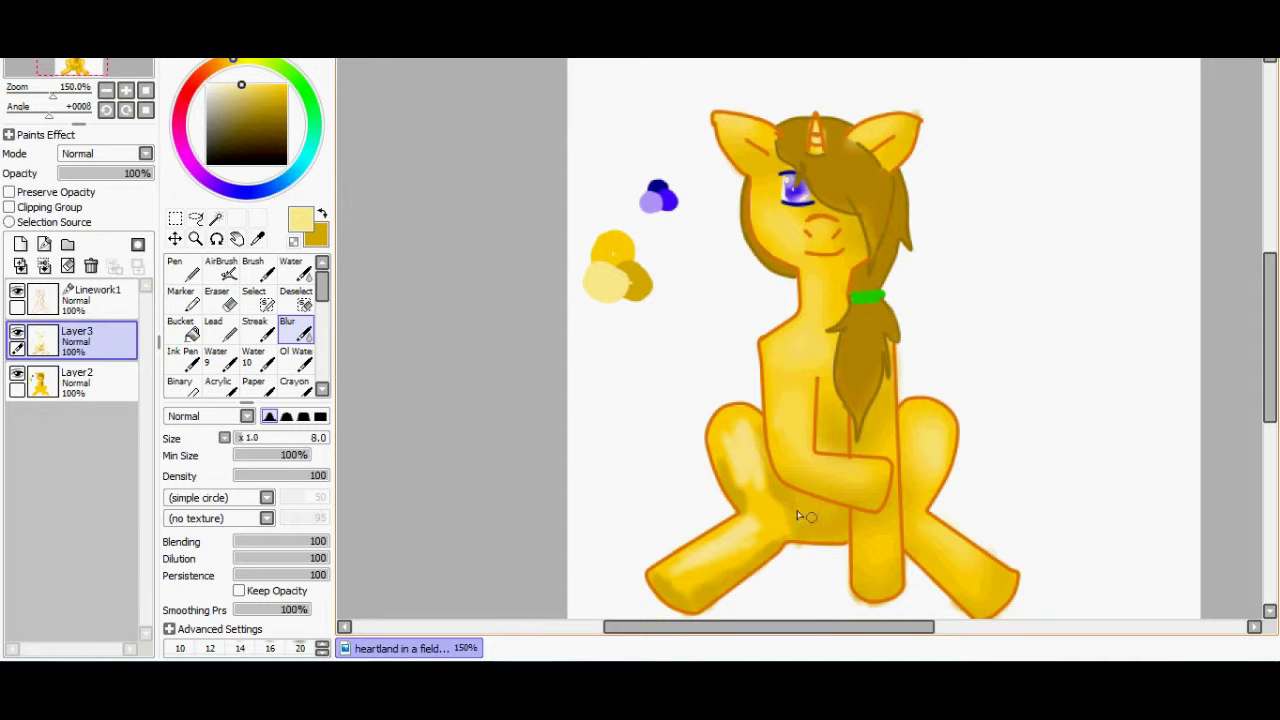
drag(725, 458, 747, 517)
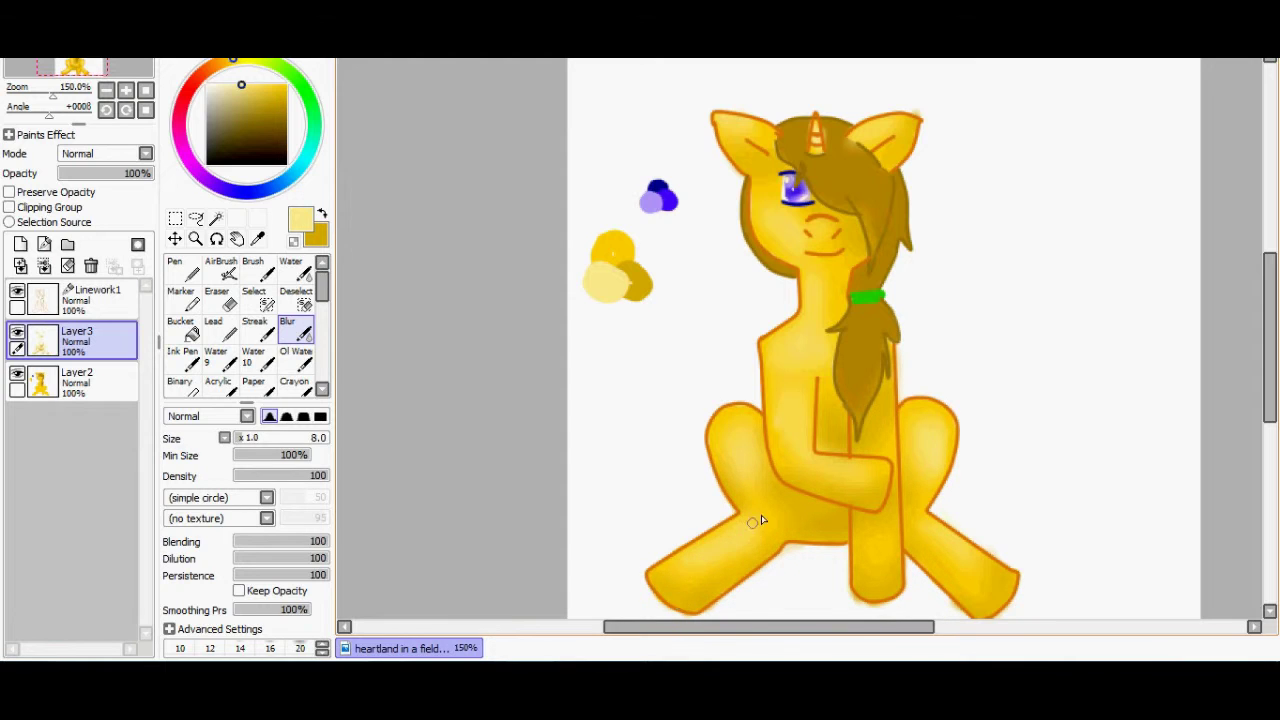
key(e)
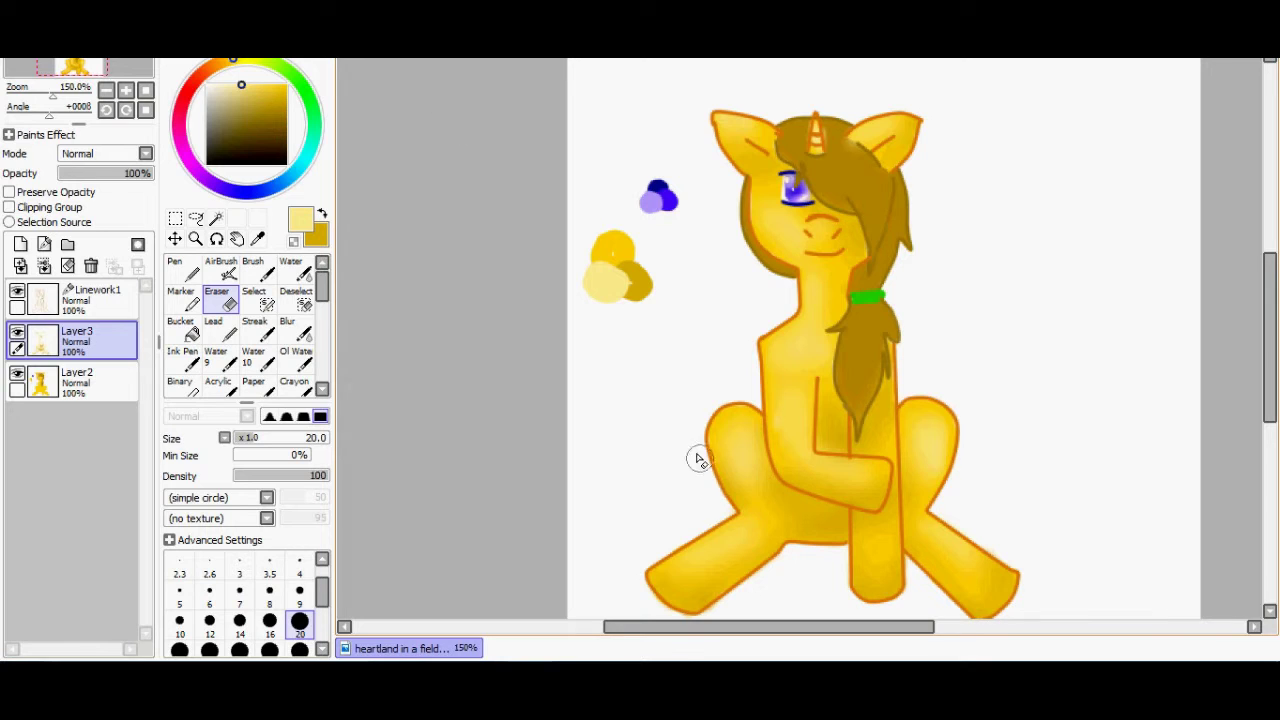
drag(851, 142, 842, 152)
Streak the hair and ponytail with thin strands of a duller brown on Layer2, and merge Layer3 down into it.
click(20, 244)
click(268, 98)
click(246, 110)
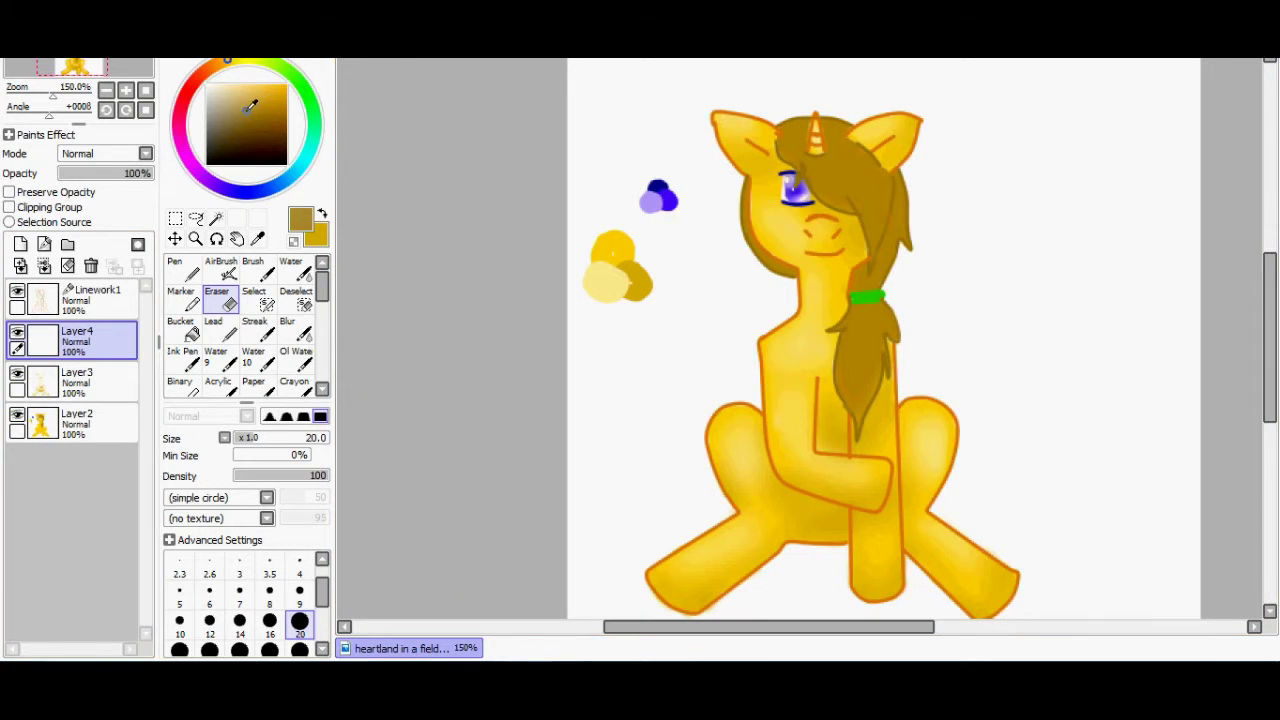
click(182, 358)
scroll(695, 186, up, 2)
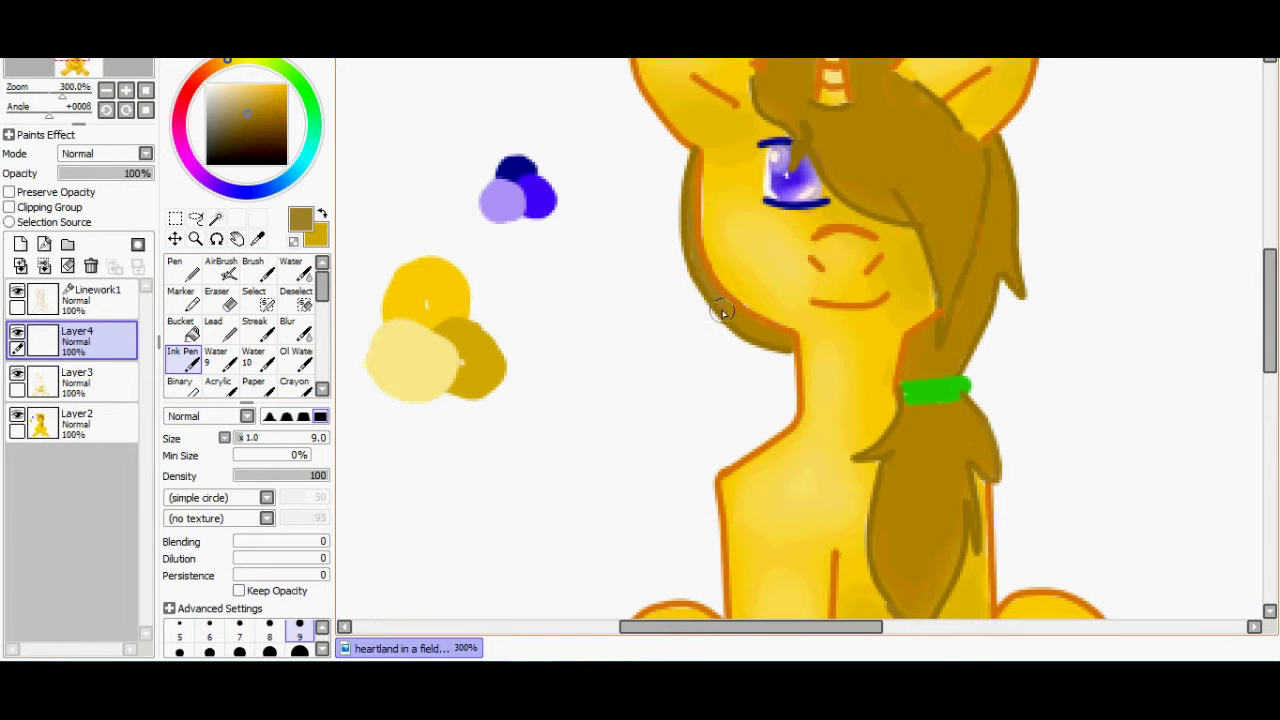
click(91, 266)
click(84, 382)
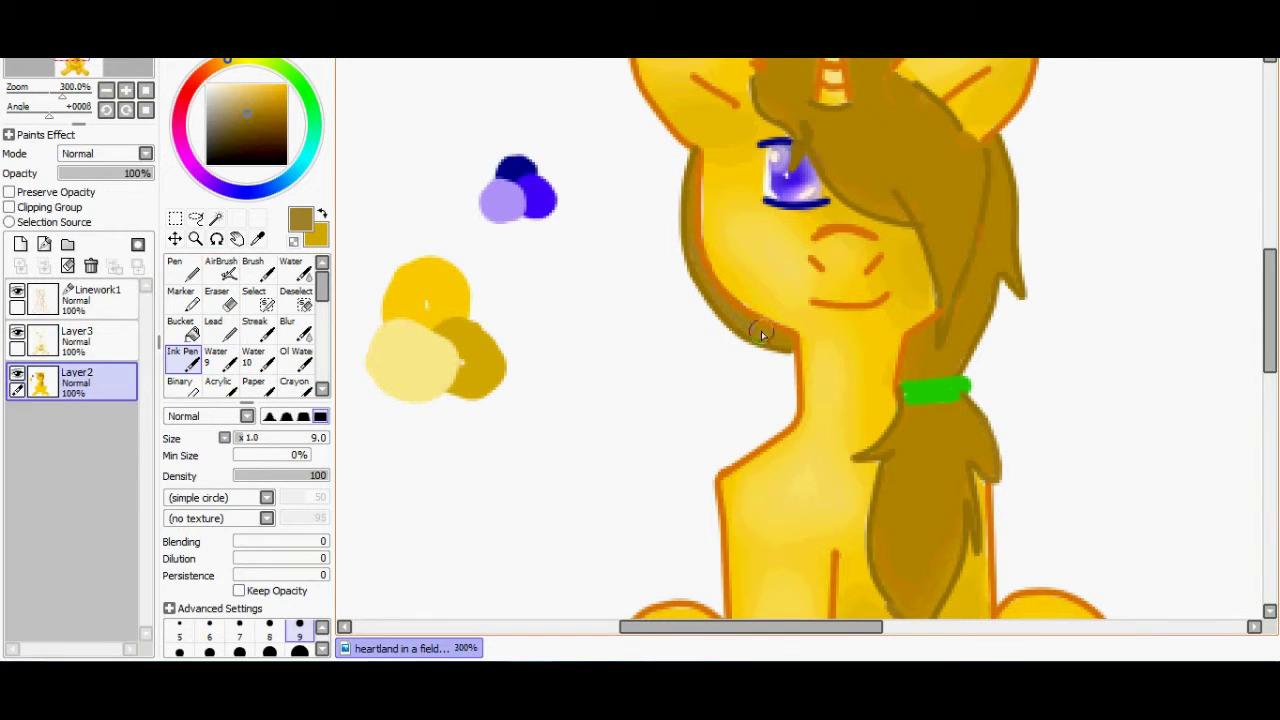
scroll(812, 307, up, 2)
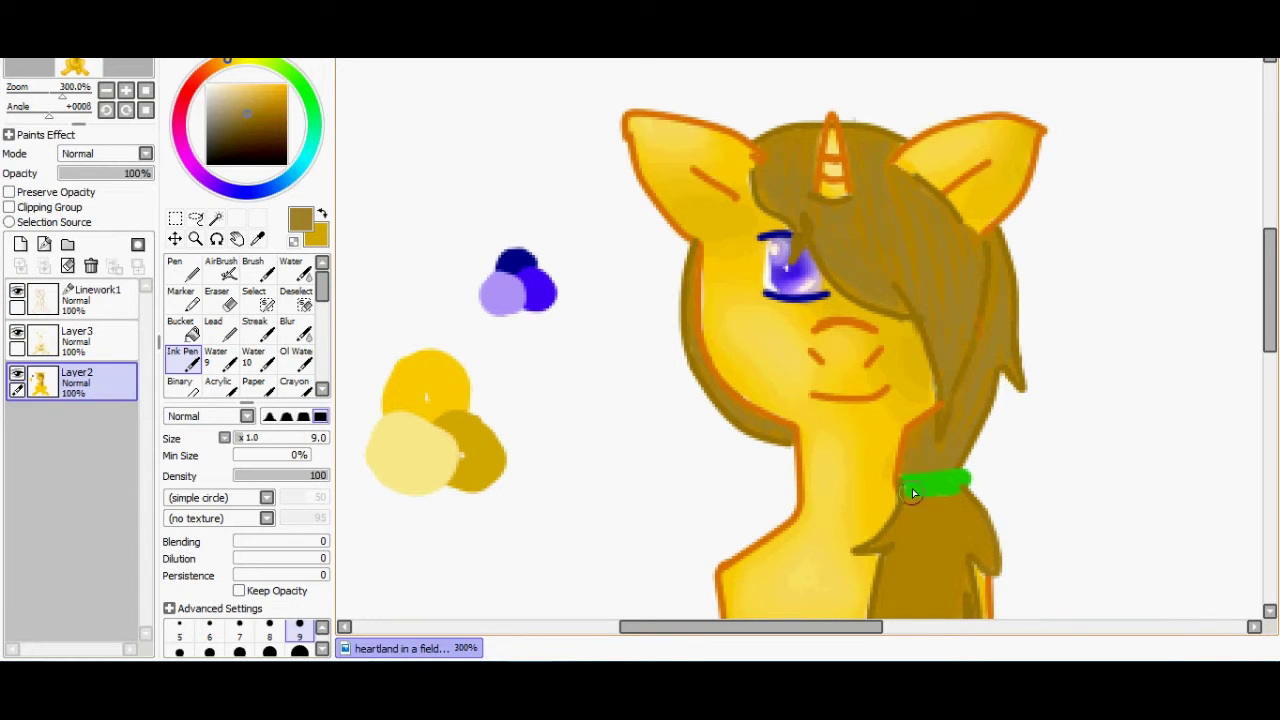
scroll(1118, 332, down, 4)
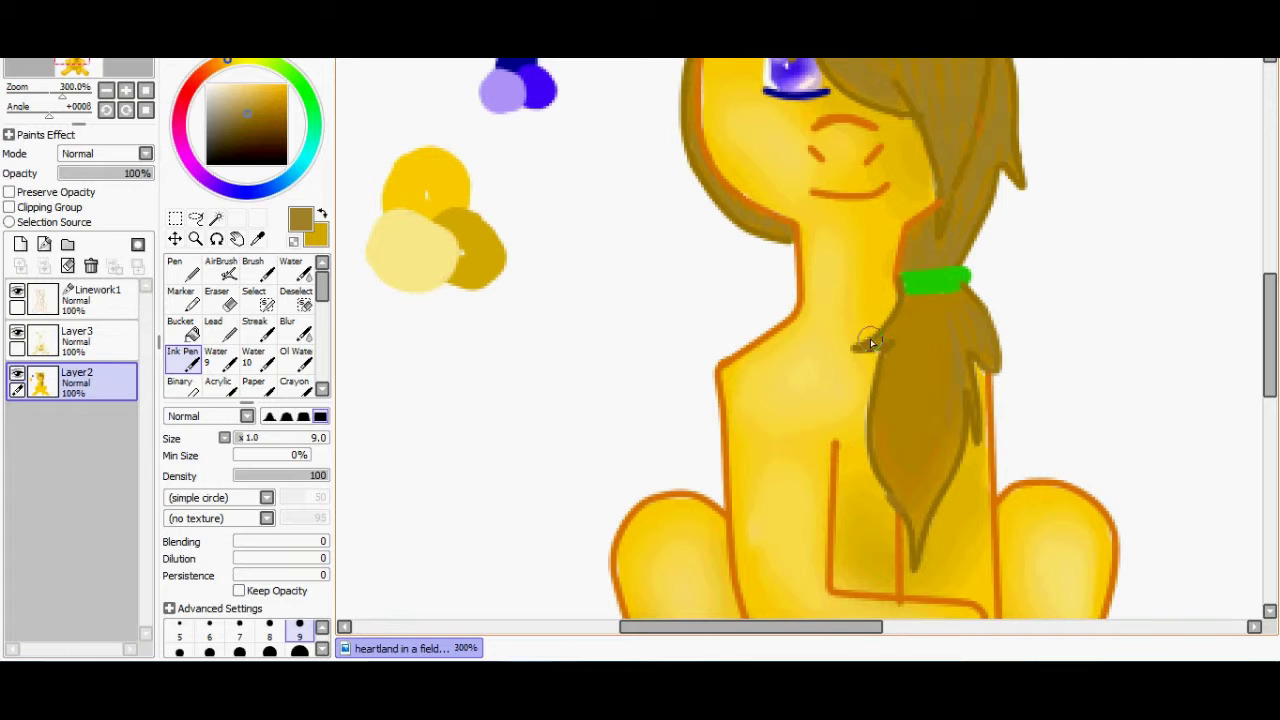
drag(893, 386, 886, 383)
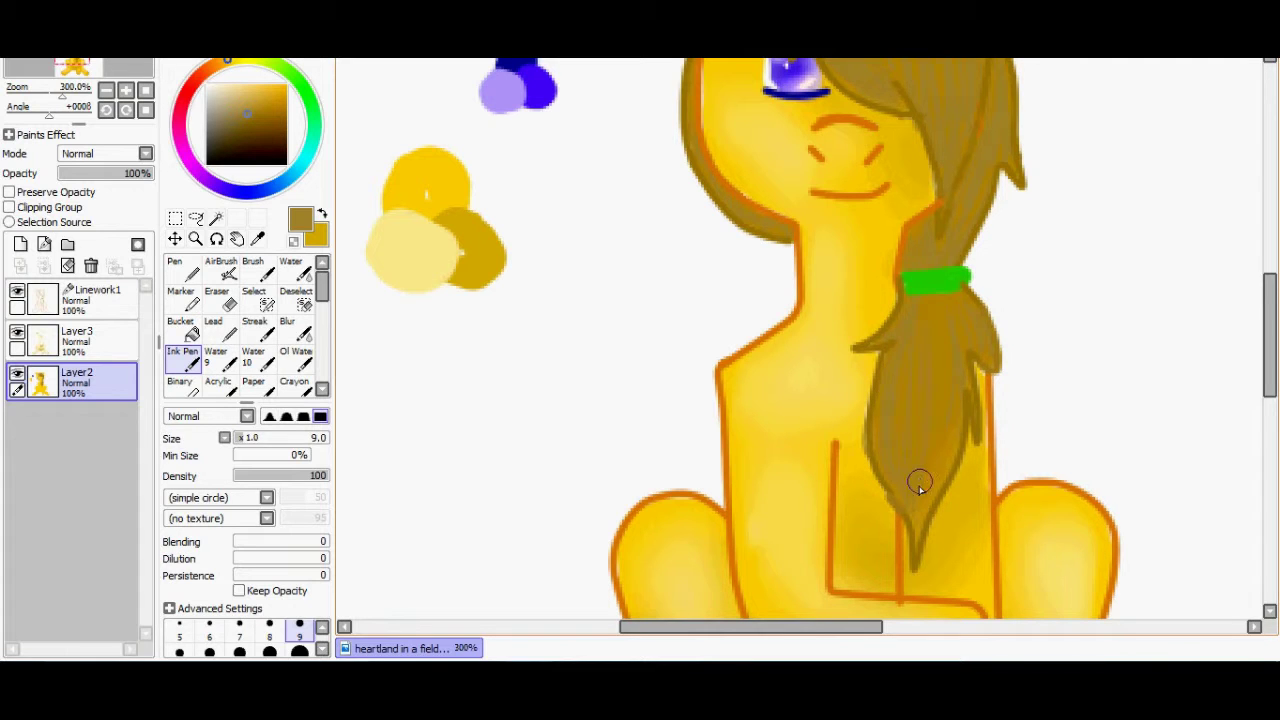
click(81, 338)
click(44, 266)
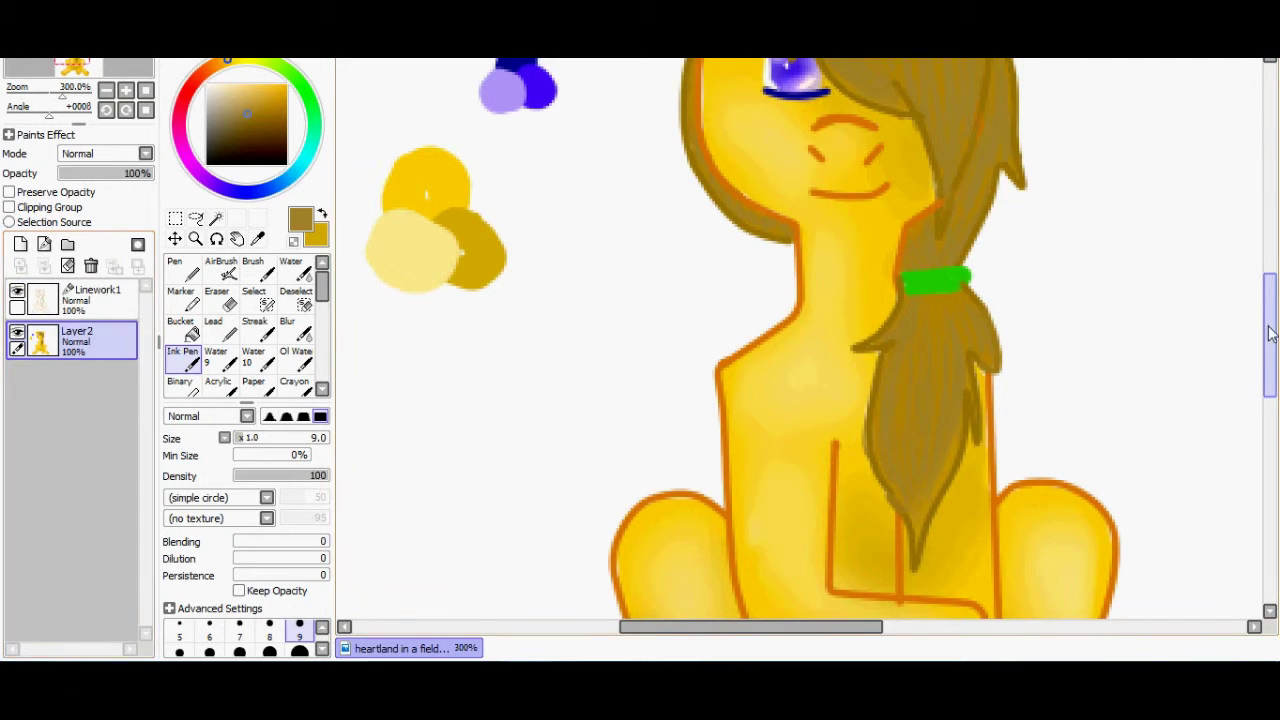
Set white and black as the two colours and airbrush a white highlight band across the fringe on a new layer.
drag(1270, 335, 1270, 299)
click(20, 244)
click(207, 85)
click(322, 214)
click(207, 164)
click(322, 214)
click(221, 269)
drag(1270, 300, 1270, 280)
mouse_move(765, 216)
mouse_down()
mouse_move(880, 255)
mouse_move(819, 258)
mouse_up()
Airbrush white highlights across the side locks and the middle of the ponytail.
drag(1270, 281, 1270, 298)
drag(990, 292, 1006, 288)
mouse_move(920, 274)
mouse_down()
mouse_move(948, 280)
mouse_move(918, 275)
mouse_up()
drag(1270, 300, 1270, 333)
mouse_move(885, 428)
mouse_down()
mouse_move(905, 461)
mouse_move(954, 438)
mouse_up()
Airbrush black shadows on the hair just above and below the green hair tie.
click(322, 214)
drag(906, 341, 966, 340)
drag(954, 274, 911, 282)
mouse_move(722, 218)
mouse_down()
mouse_move(778, 252)
mouse_move(725, 225)
mouse_up()
Blend the ponytail's white highlight with Blur and add a blended black shadow at the ponytail's tip.
click(300, 302)
click(297, 331)
mouse_move(885, 420)
mouse_down()
mouse_move(903, 437)
mouse_move(891, 409)
mouse_move(906, 380)
mouse_move(923, 400)
mouse_move(883, 450)
mouse_up()
click(221, 269)
mouse_move(918, 550)
mouse_down()
mouse_move(928, 508)
mouse_move(909, 523)
mouse_up()
click(298, 332)
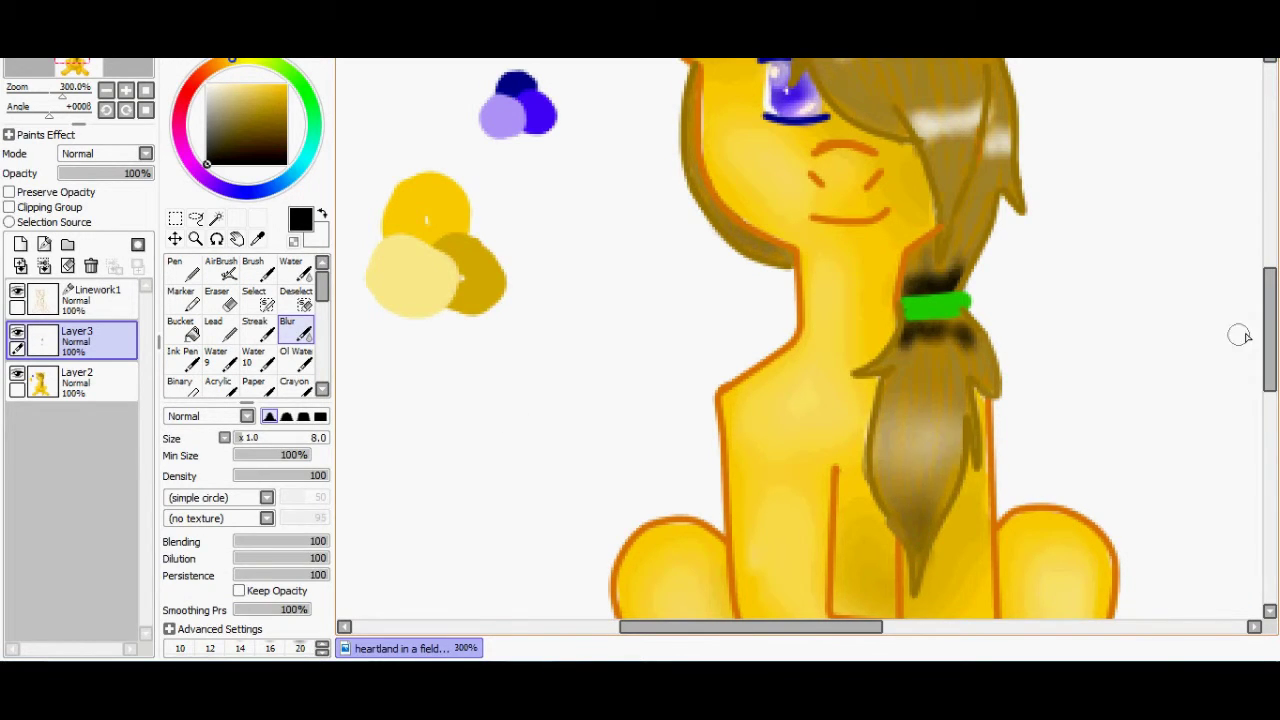
Blur the black shadows around the hair tie and the white highlights on the fringe and side locks.
scroll(960, 449, up, 3)
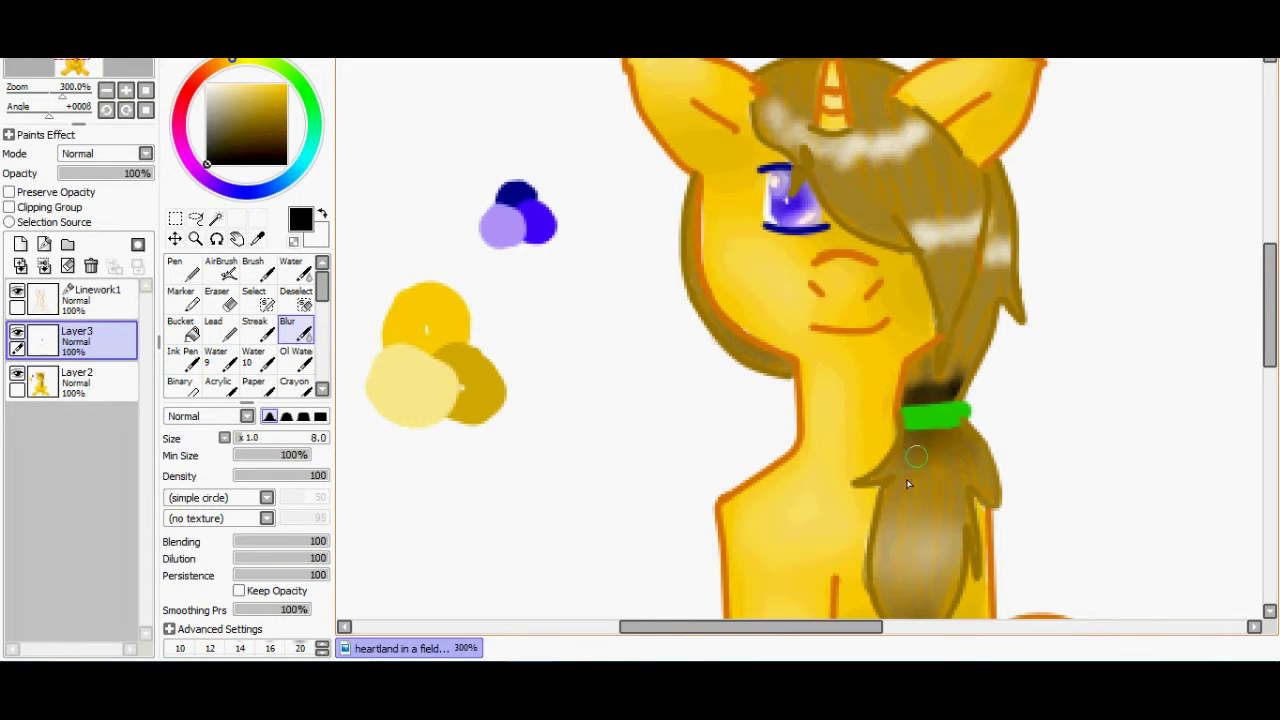
mouse_move(916, 388)
mouse_down()
mouse_move(958, 346)
mouse_move(927, 365)
mouse_move(929, 405)
mouse_up()
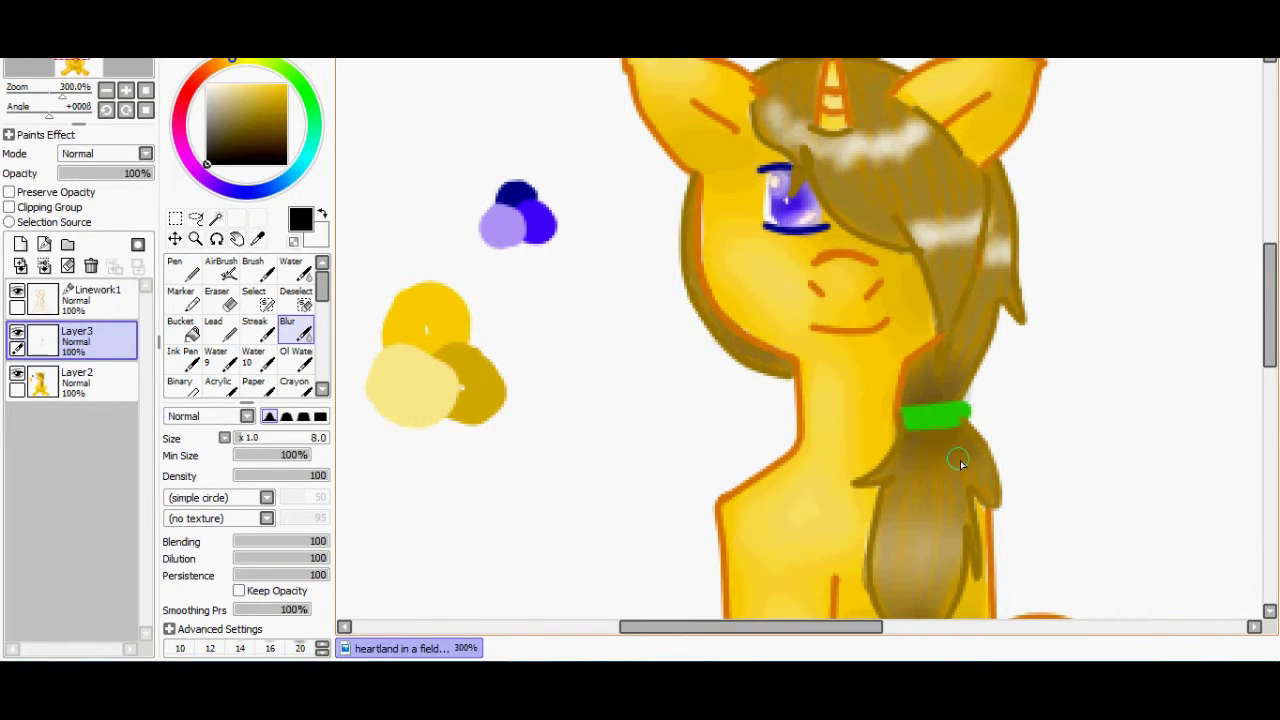
scroll(959, 462, up, 4)
mouse_move(909, 322)
mouse_down()
mouse_move(858, 265)
mouse_move(902, 289)
mouse_move(924, 378)
mouse_move(974, 349)
mouse_move(946, 394)
mouse_move(992, 398)
mouse_up()
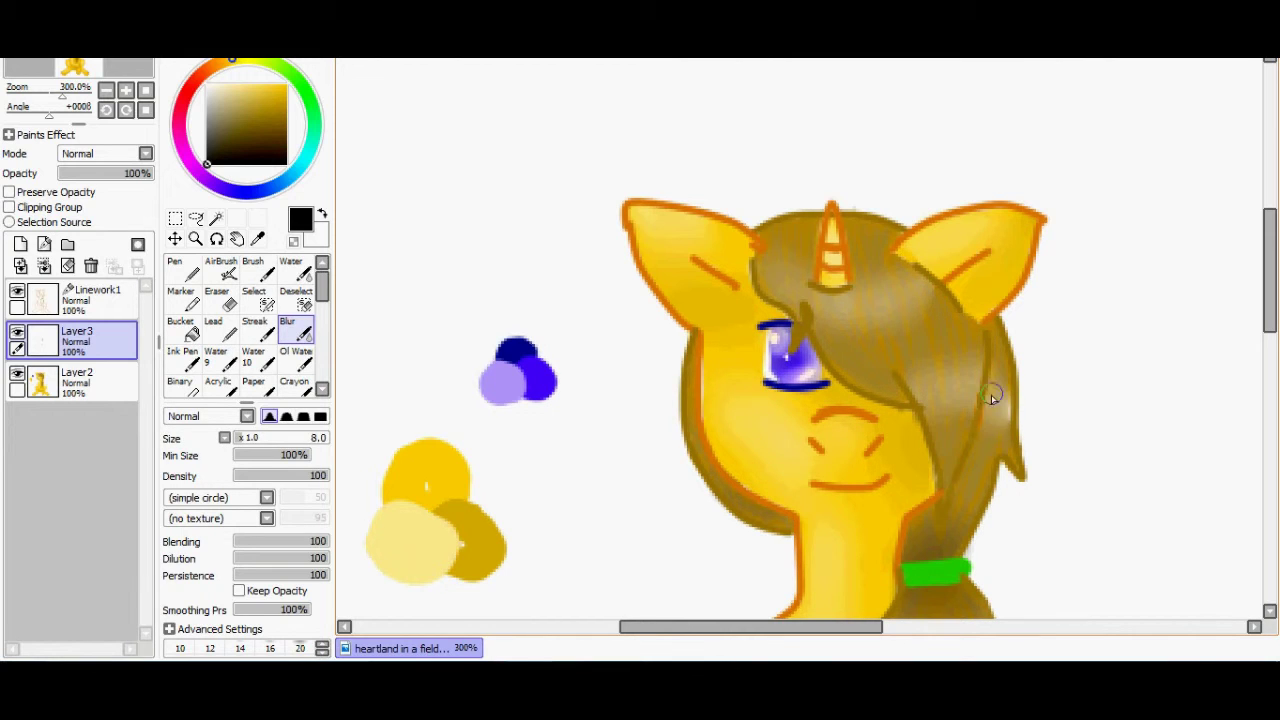
Merge Linework1 and Layer3 down into Layer2 and erase the colour swatches beside the pony.
click(217, 298)
click(92, 299)
click(44, 266)
click(44, 266)
mouse_move(518, 352)
mouse_down()
mouse_move(454, 384)
mouse_move(503, 571)
mouse_up()
Select the Cloud brush at size 120 and choose a green colour for the background.
drag(1270, 297, 1270, 366)
mouse_move(833, 628)
mouse_down()
mouse_move(757, 640)
mouse_move(824, 635)
mouse_up()
scroll(551, 169, down, 2)
drag(322, 288, 323, 317)
click(226, 328)
click(250, 198)
drag(251, 200, 312, 132)
scroll(700, 137, down, 1)
mouse_move(734, 172)
mouse_down()
mouse_move(714, 191)
mouse_move(700, 400)
mouse_move(738, 380)
mouse_up()
key(ctrl+z)
click(286, 104)
drag(706, 150, 691, 452)
key(ctrl+z)
Cover the canvas behind the pony with cloudy strokes in several greens on a new layer placed beneath Layer2.
click(21, 246)
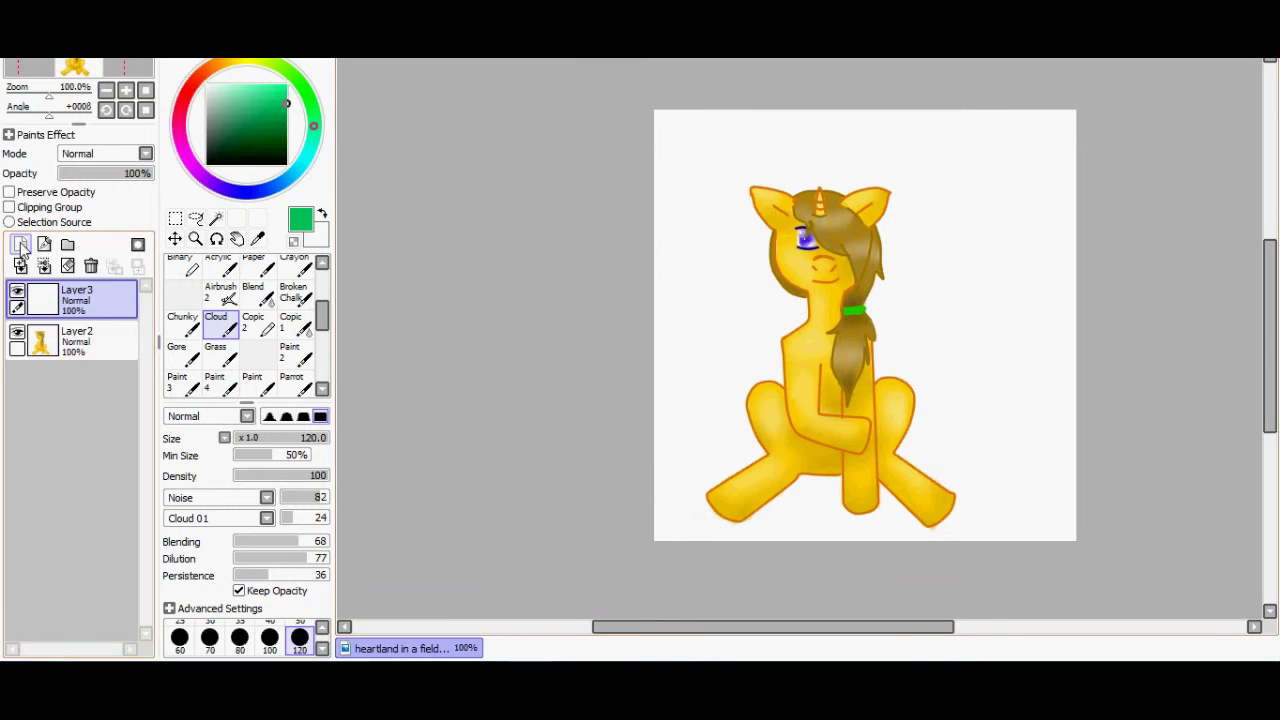
drag(78, 301, 76, 350)
mouse_move(734, 160)
mouse_down()
mouse_move(929, 466)
mouse_move(941, 237)
mouse_move(1118, 239)
mouse_move(935, 285)
mouse_up()
click(272, 88)
mouse_move(712, 200)
mouse_down()
mouse_move(754, 231)
mouse_move(659, 373)
mouse_up()
click(286, 88)
click(315, 128)
mouse_move(700, 160)
mouse_down()
mouse_move(851, 143)
mouse_move(703, 543)
mouse_up()
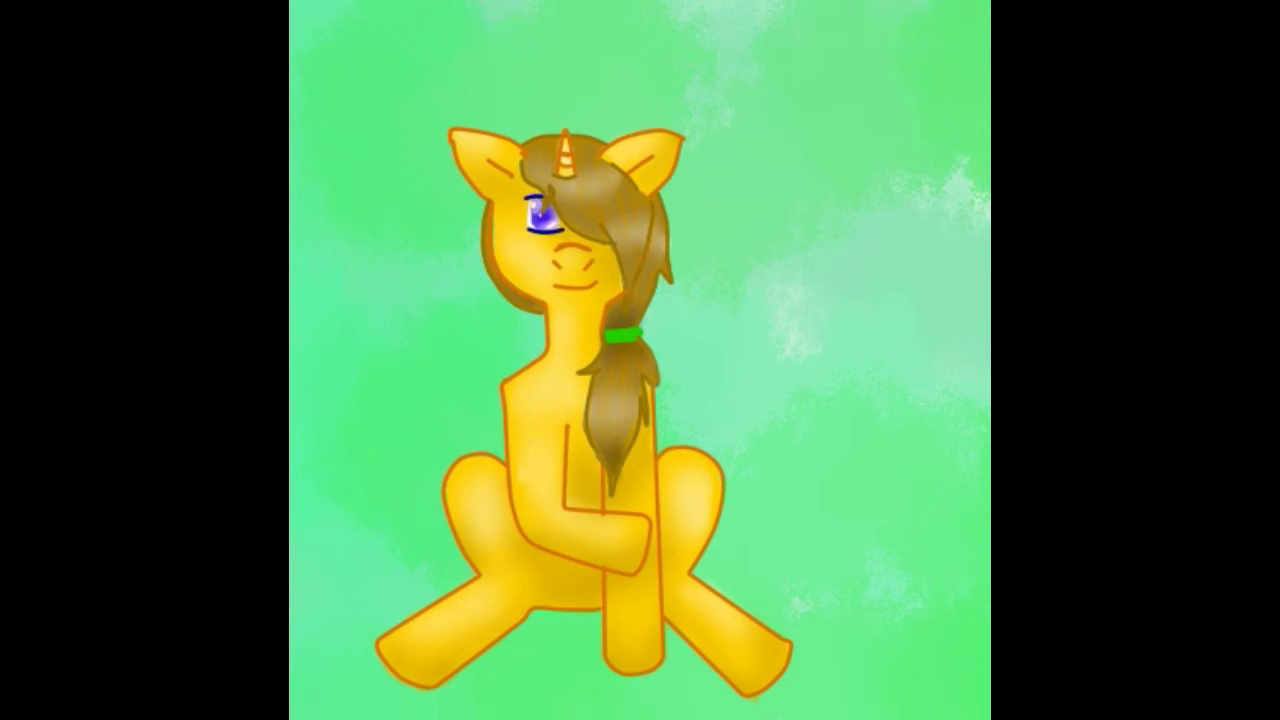